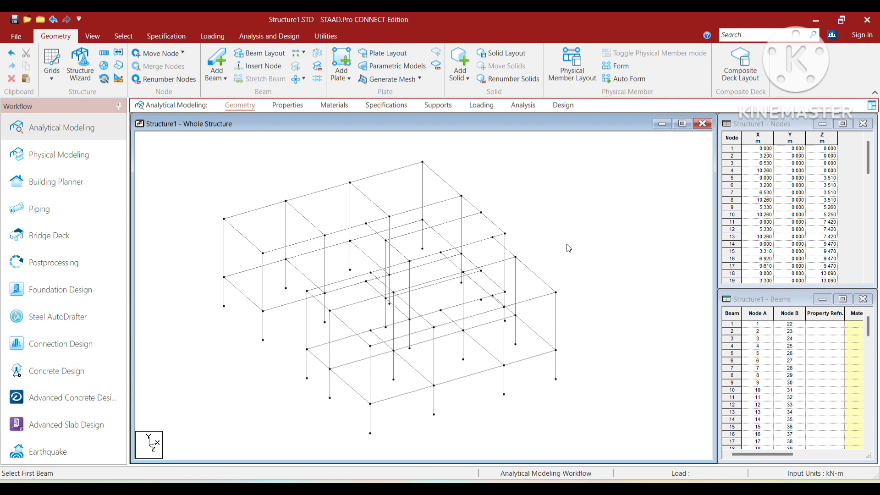
Step: Isolate the lowest-level beams and their supporting columns using a front elevation selection, and show them in isometric view
click(529, 242)
click(89, 39)
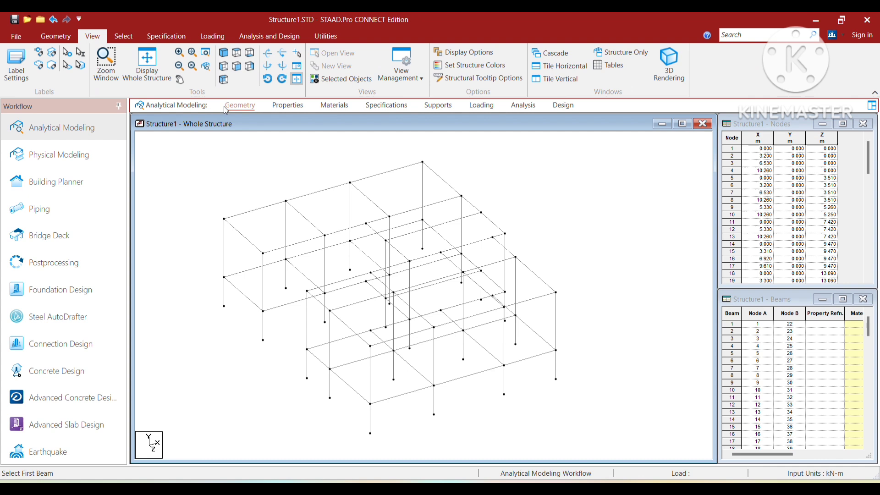
click(239, 72)
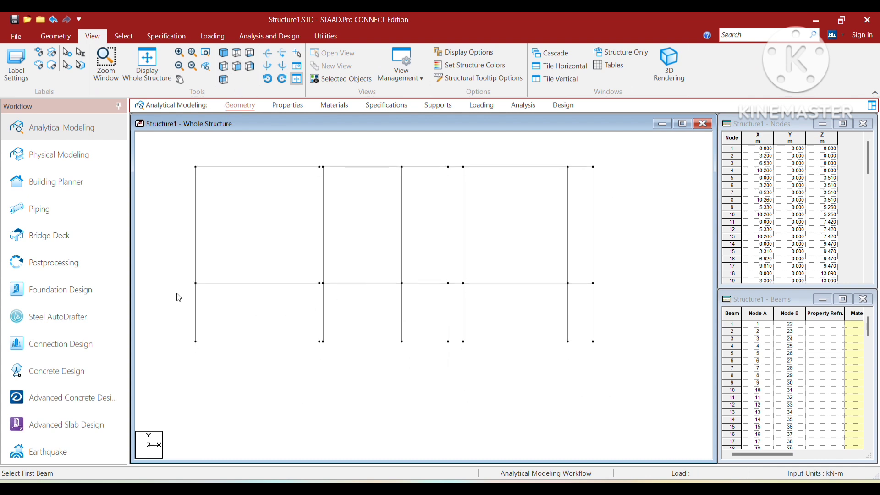
drag(174, 278, 607, 356)
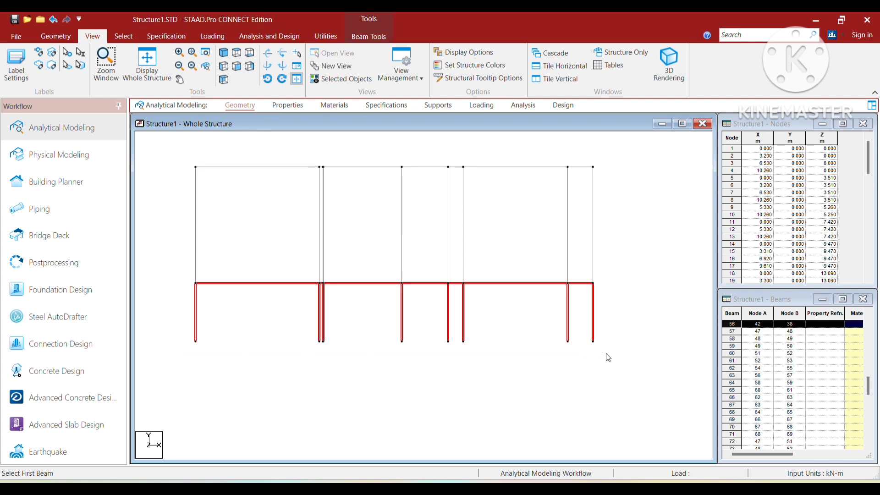
click(351, 80)
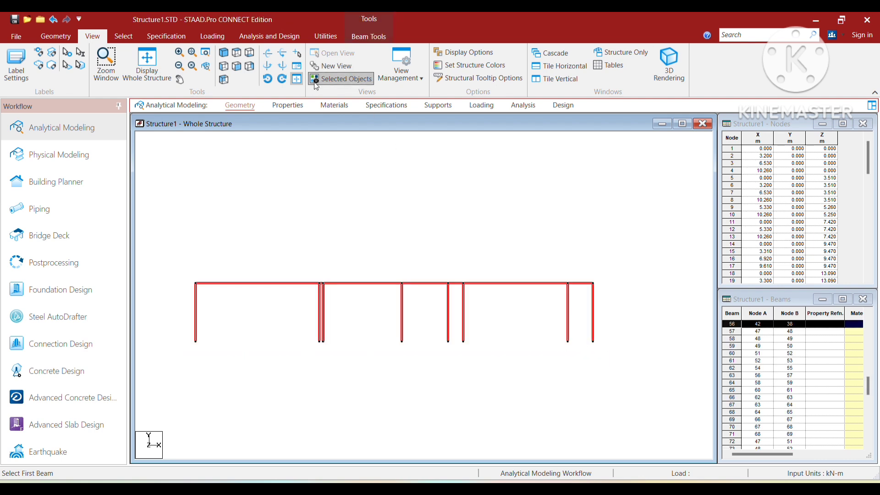
click(224, 54)
click(556, 231)
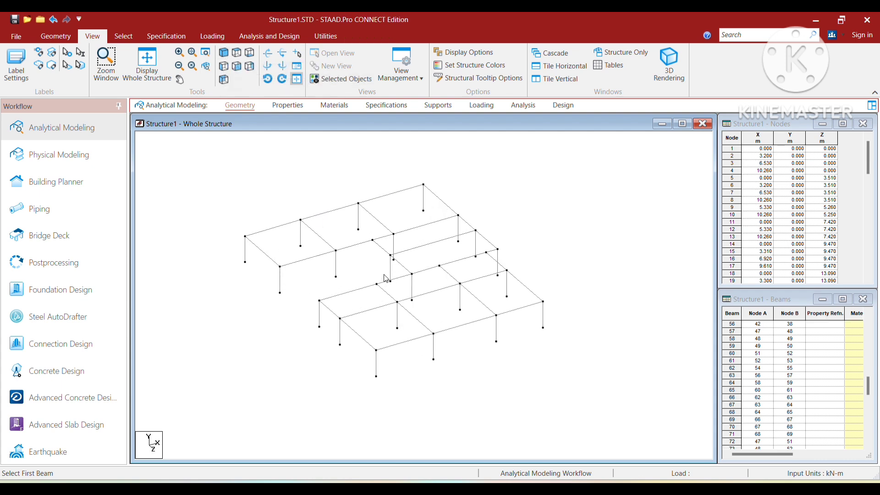
Step: Examine the end beam of the outer bay and the short columns at its two ends from a steeper viewing angle
click(268, 53)
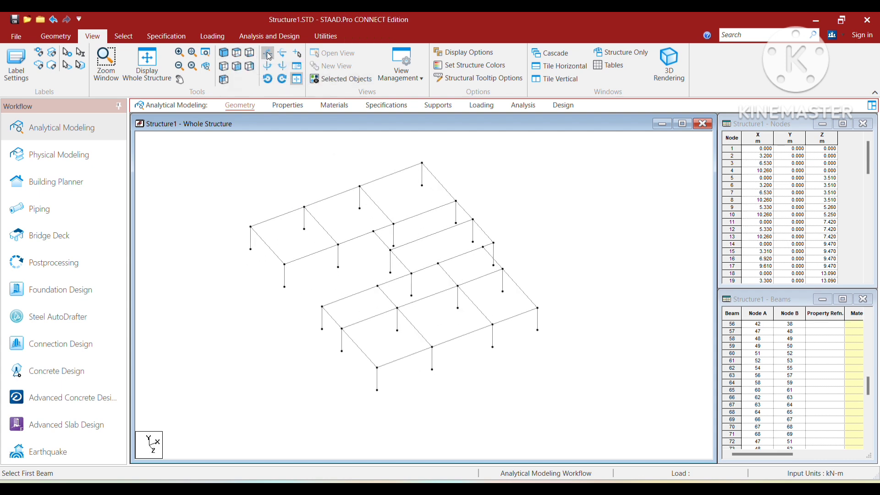
click(269, 55)
click(268, 53)
click(267, 53)
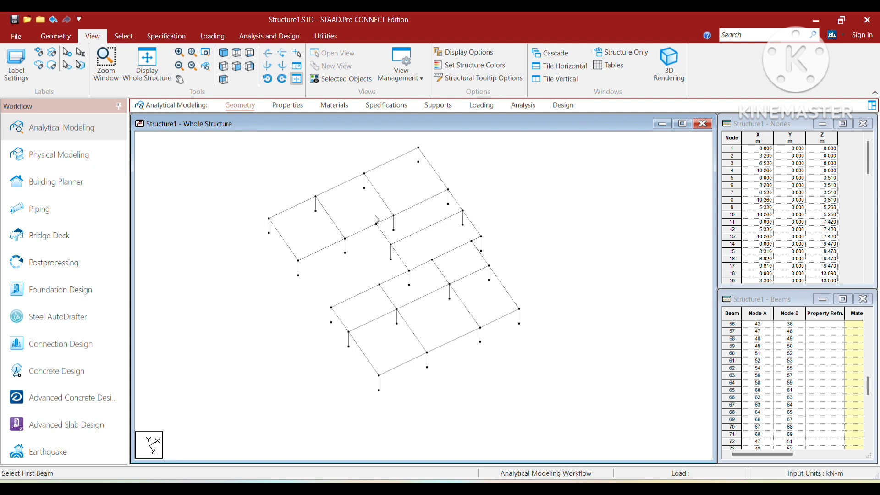
scroll(391, 249, up, 3)
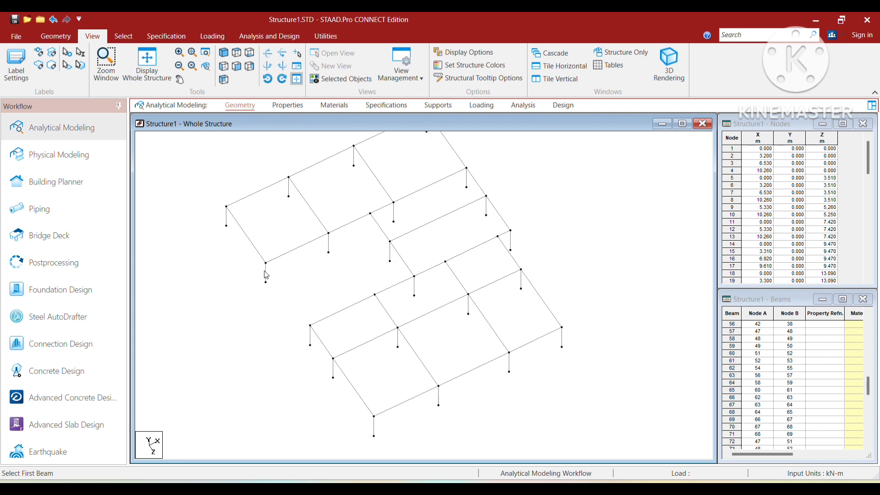
click(240, 227)
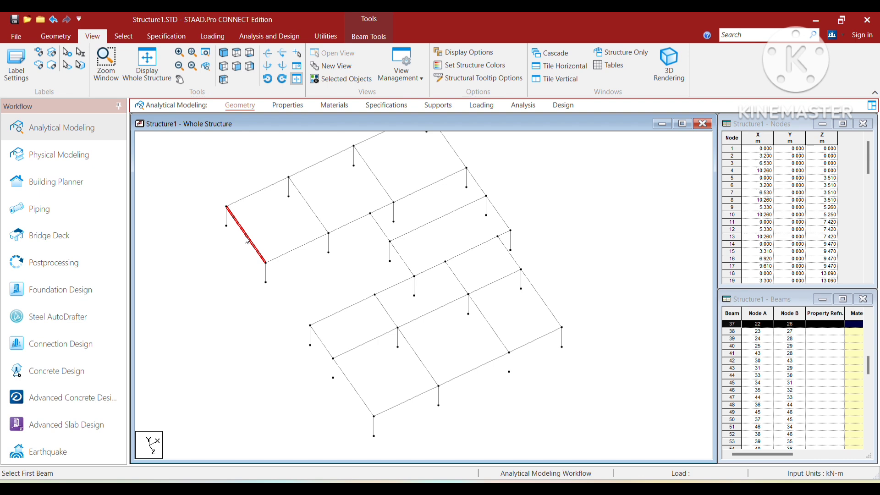
click(266, 277)
click(226, 219)
click(265, 275)
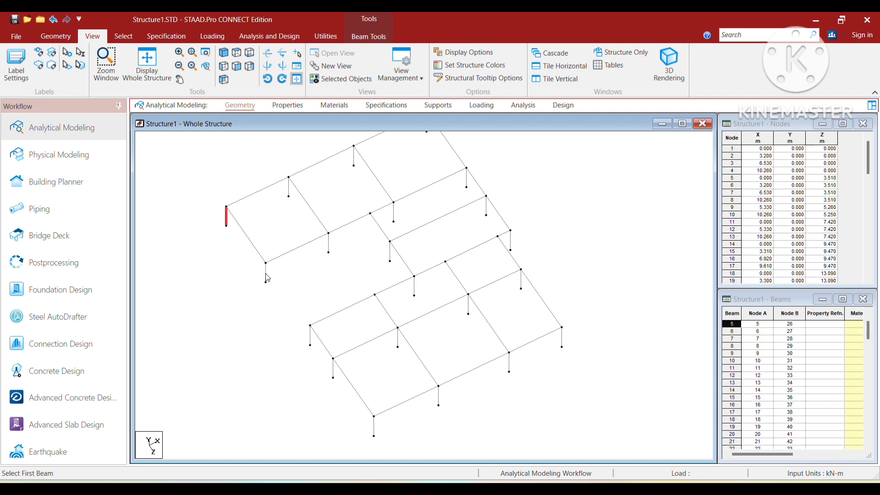
click(226, 220)
click(251, 244)
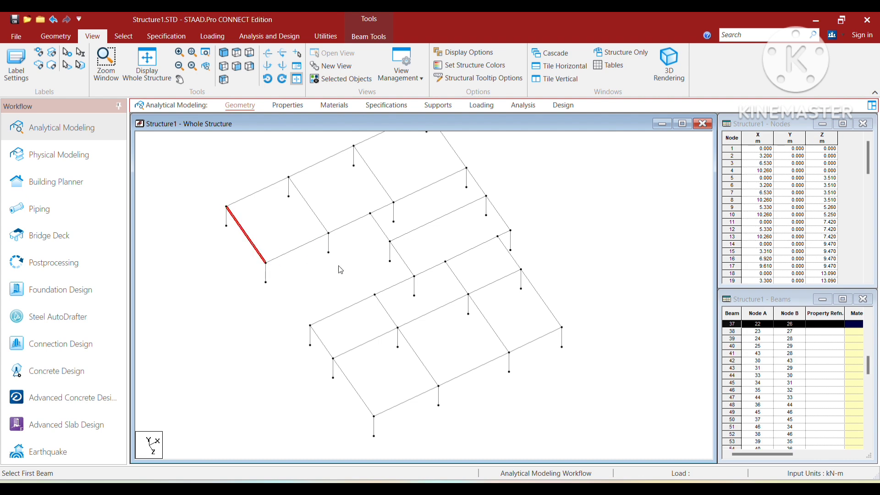
Step: Examine the short interior beam 42 and the column supporting one of its ends, beam 9
scroll(341, 270, up, 2)
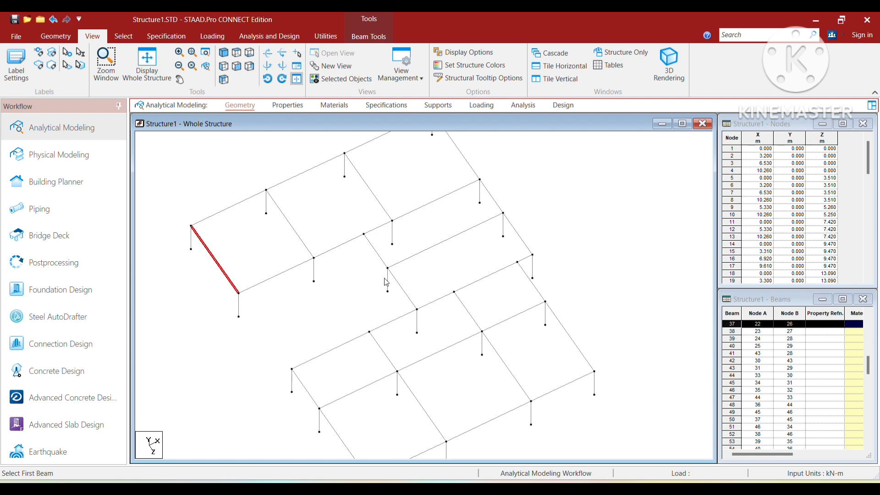
click(387, 280)
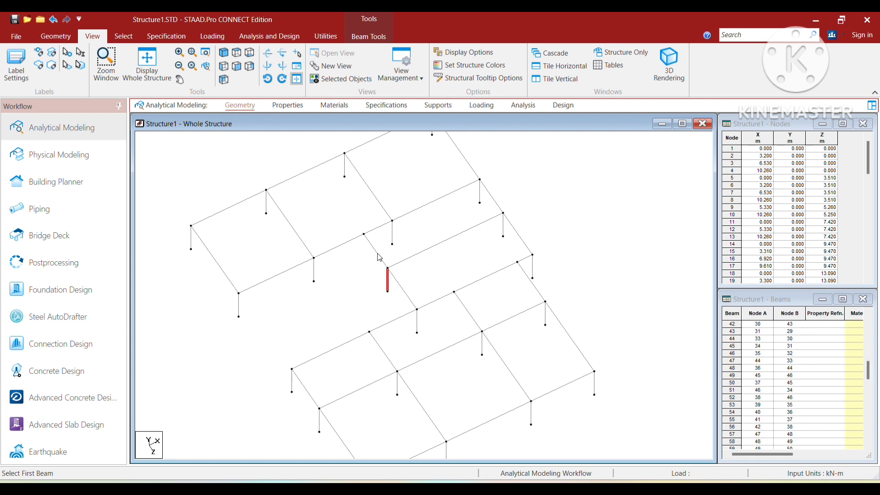
click(379, 258)
click(388, 284)
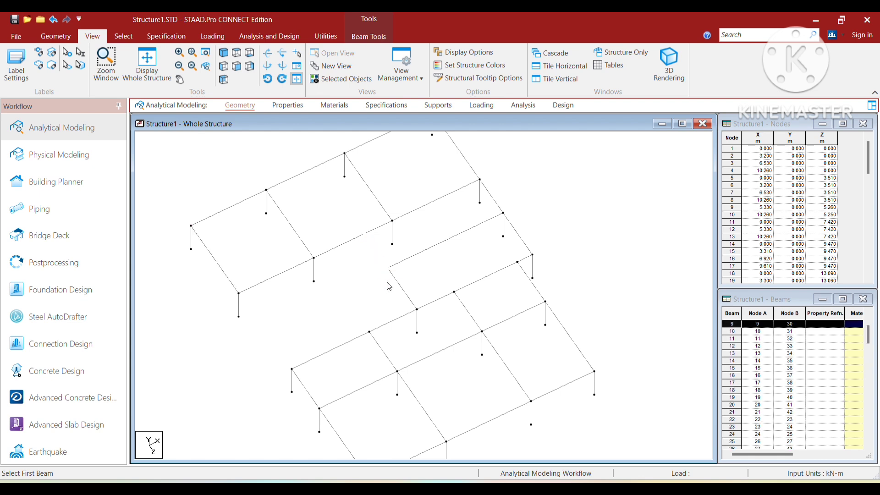
click(380, 259)
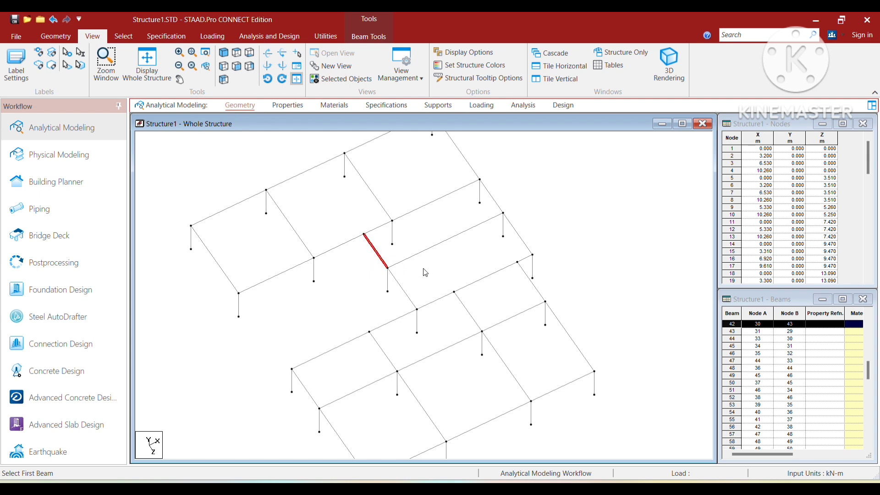
middle_drag(428, 273, 434, 293)
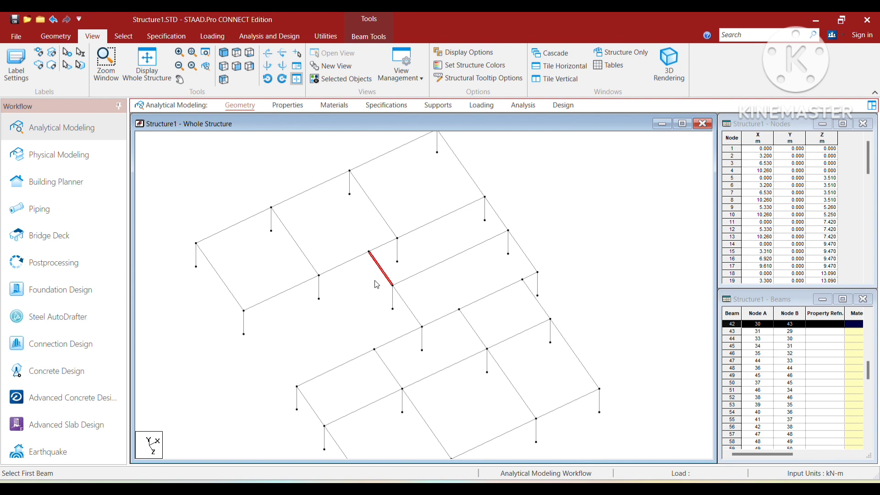
middle_drag(432, 293, 426, 310)
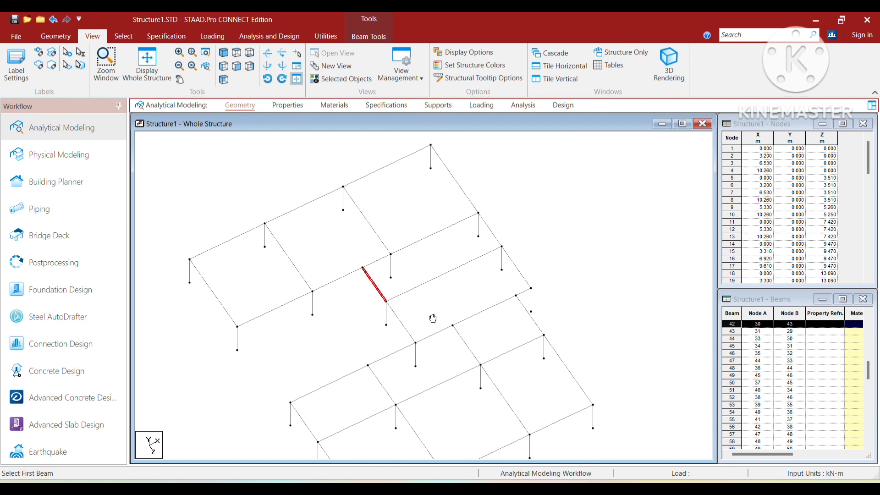
click(427, 310)
scroll(427, 310, up, 1)
scroll(427, 312, up, 1)
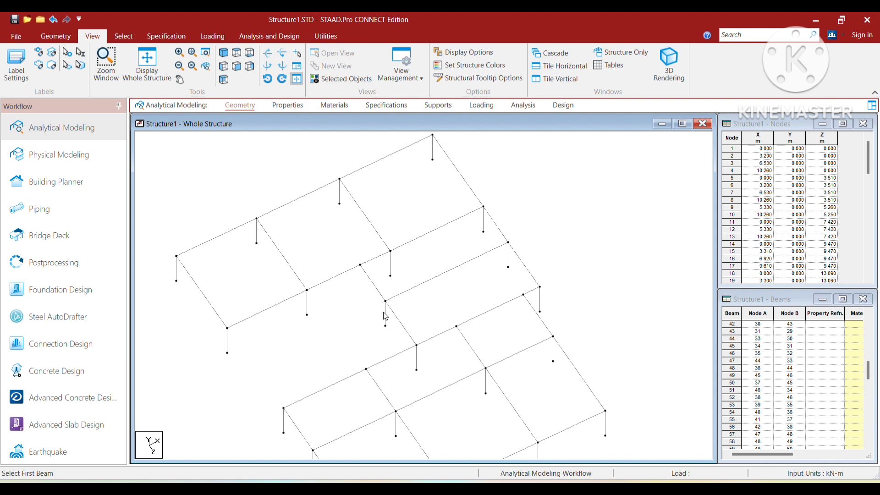
click(385, 316)
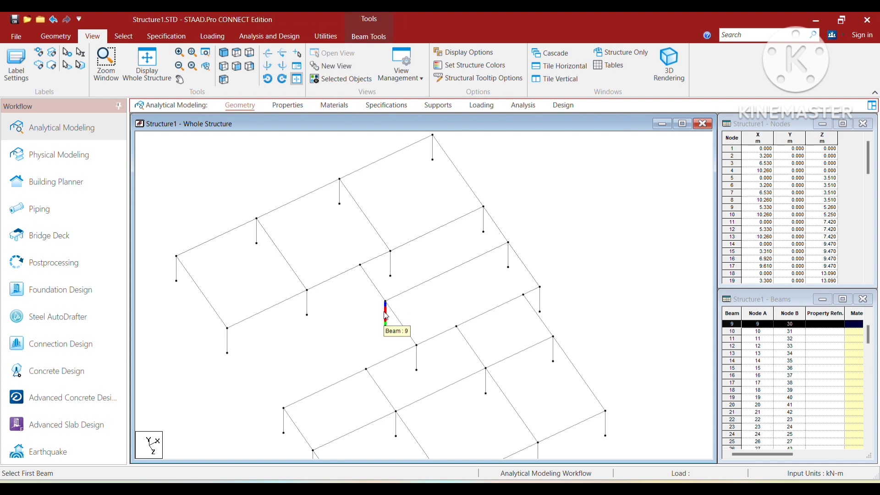
click(373, 284)
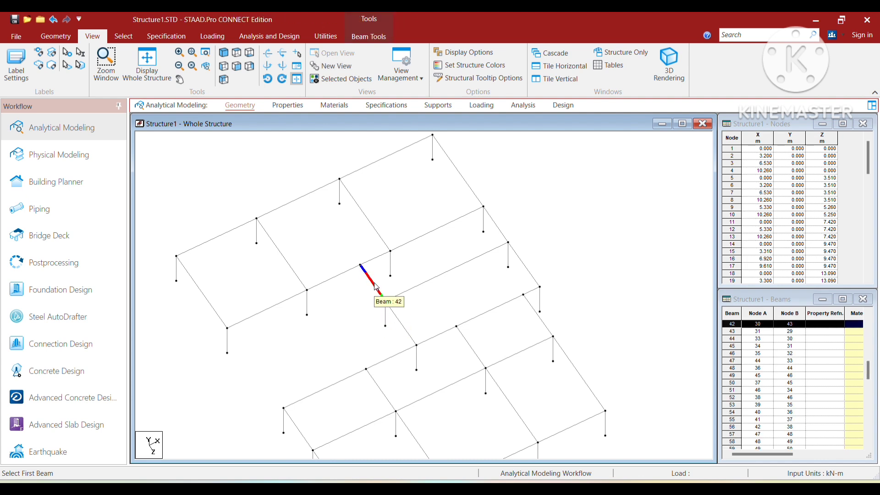
Step: Copy beam 42 and paste it with a move of 3 m in the X direction
click(408, 278)
click(375, 288)
right_click(415, 267)
click(437, 171)
right_click(433, 256)
click(454, 182)
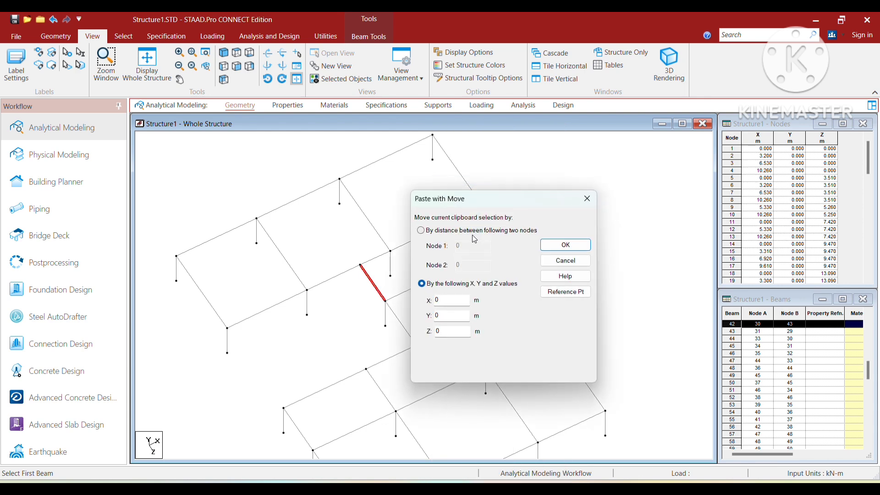
double_click(450, 303)
text(3)
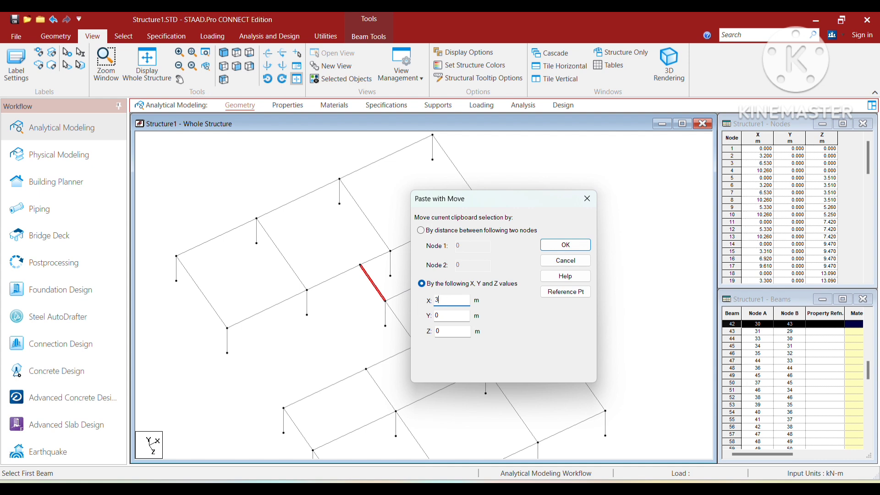
click(554, 251)
Step: Inspect the pasted secondary beam and compare its end connections with those of beam 42 and its supporting column
scroll(452, 252, up, 3)
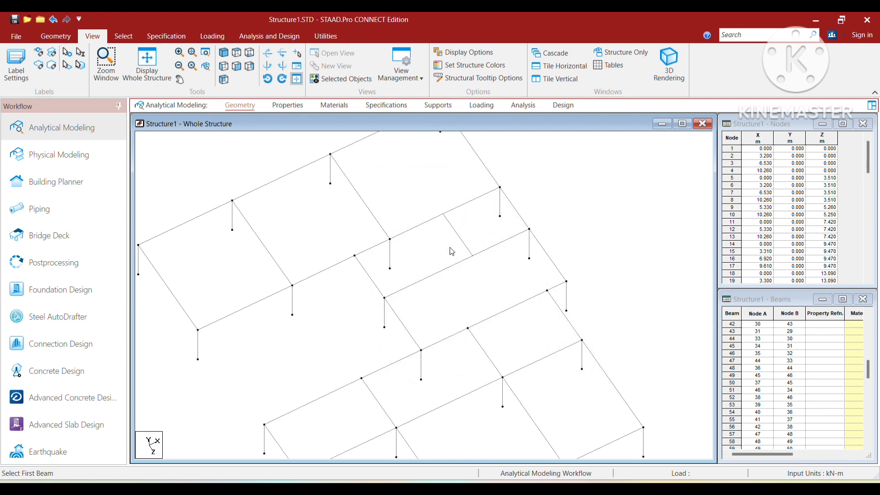
middle_drag(451, 251, 424, 304)
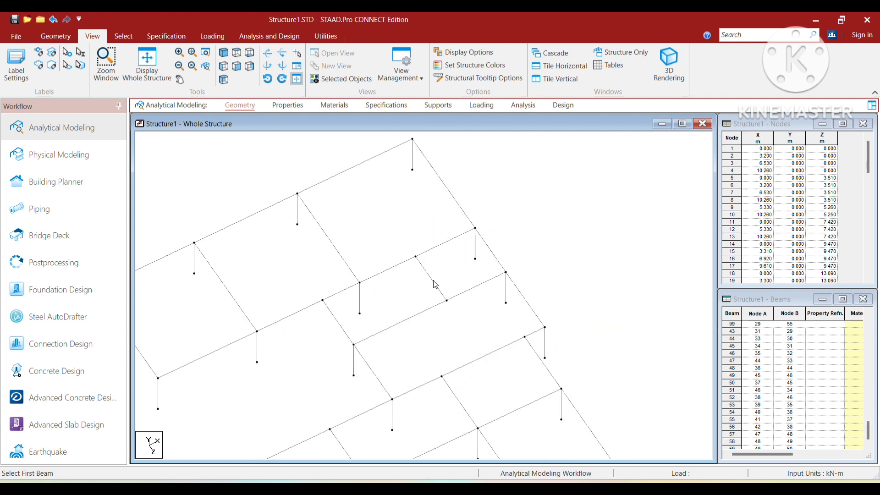
click(434, 284)
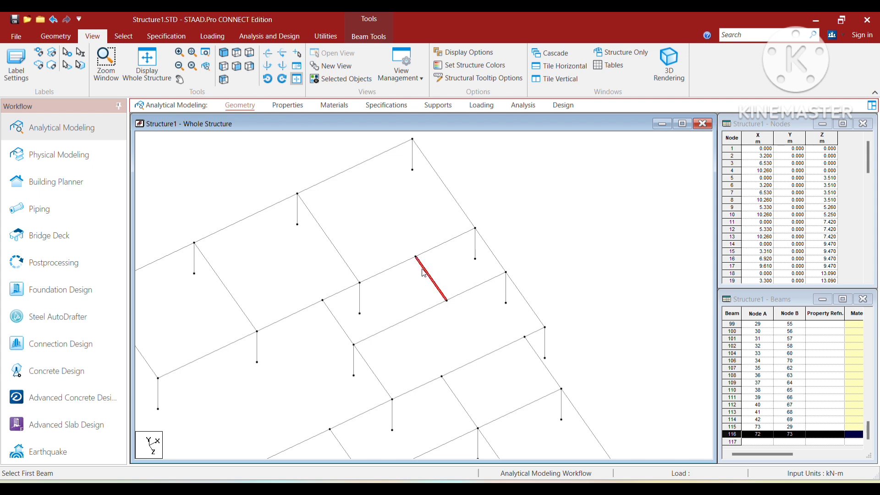
click(341, 326)
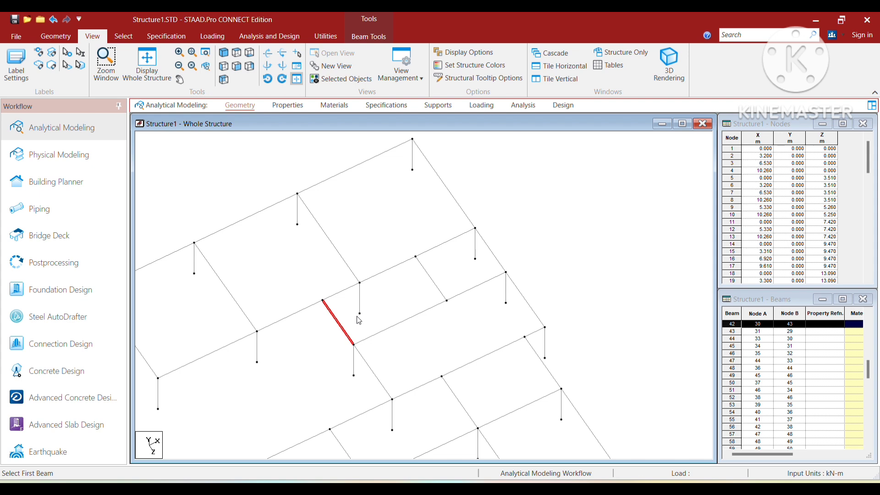
click(355, 364)
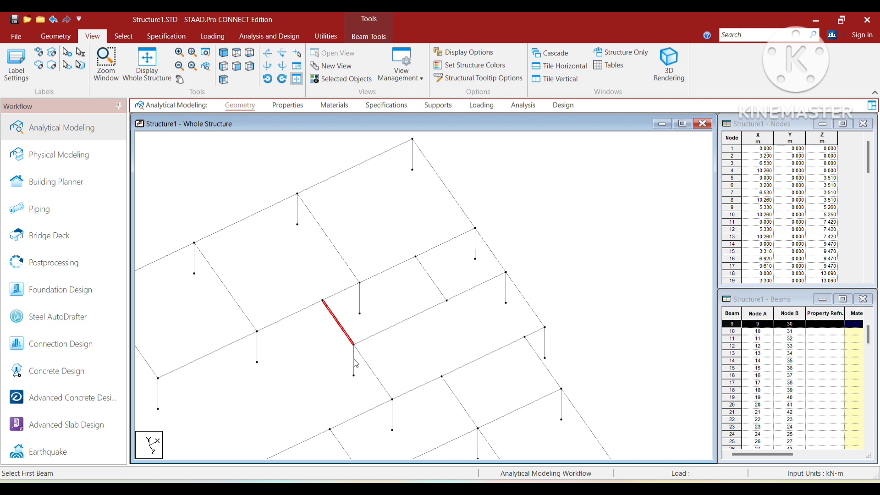
click(342, 327)
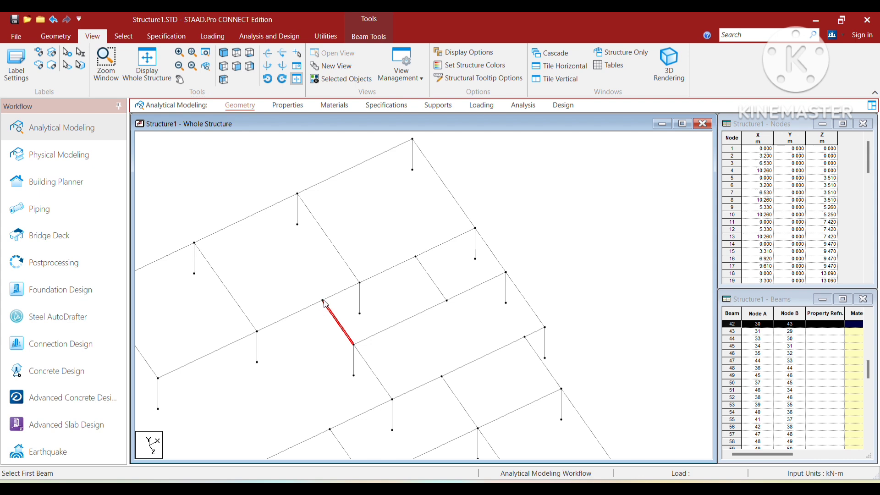
click(433, 283)
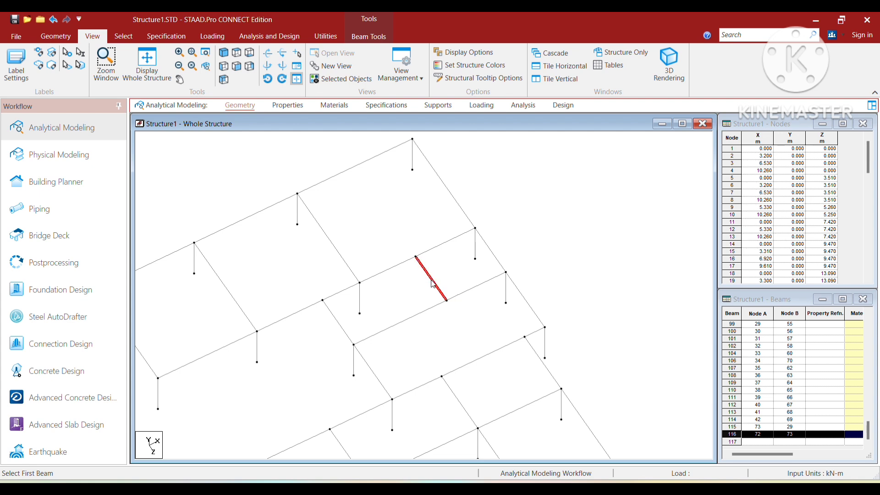
click(427, 302)
click(436, 289)
click(442, 284)
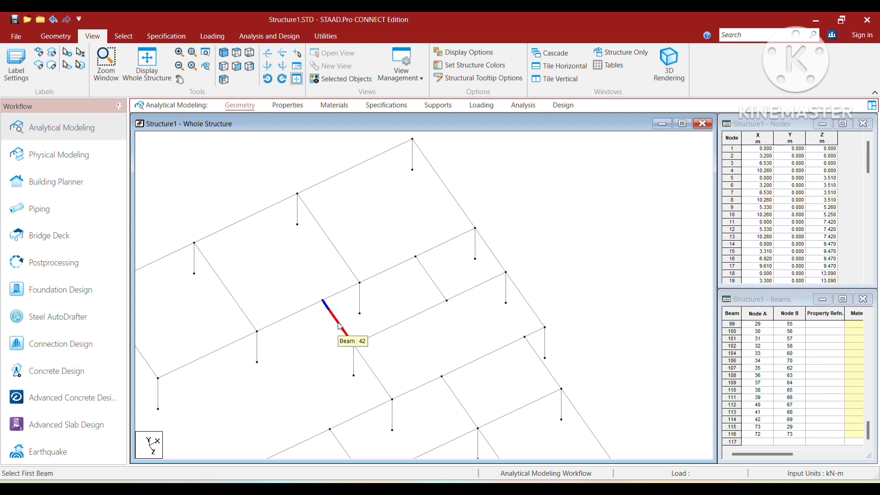
Step: Inspect beam 52 beside the edge column and review the overall beam layout of the isolated level
middle_drag(417, 348, 380, 315)
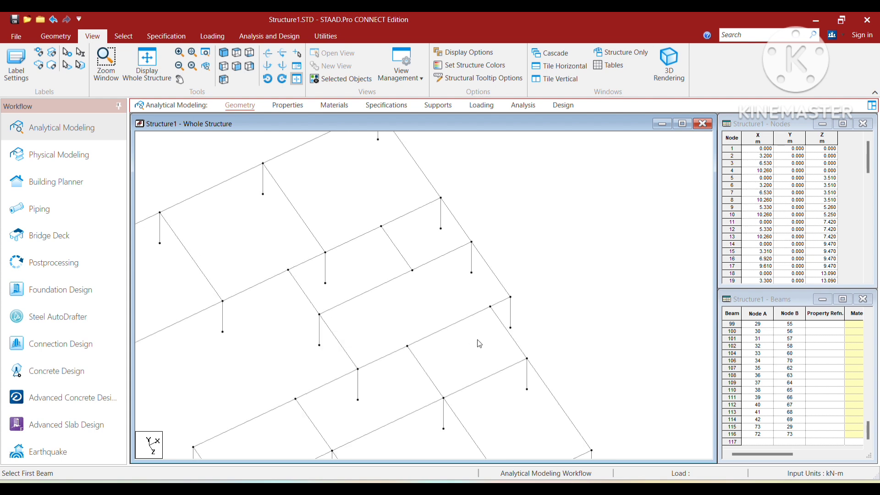
click(512, 338)
click(528, 331)
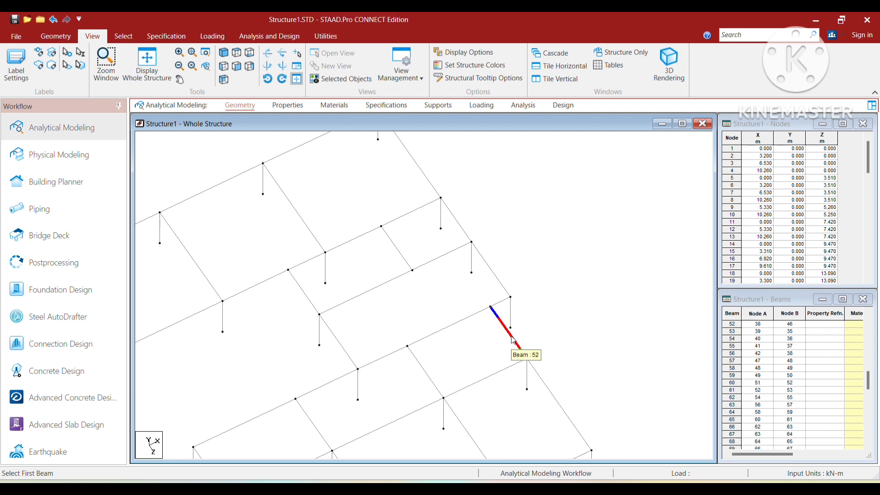
scroll(511, 337, down, 1)
scroll(513, 340, down, 3)
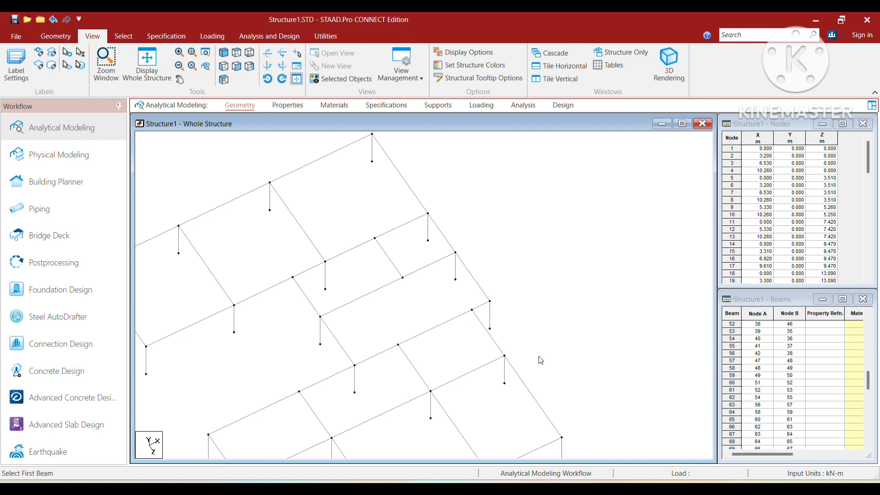
scroll(573, 254, down, 4)
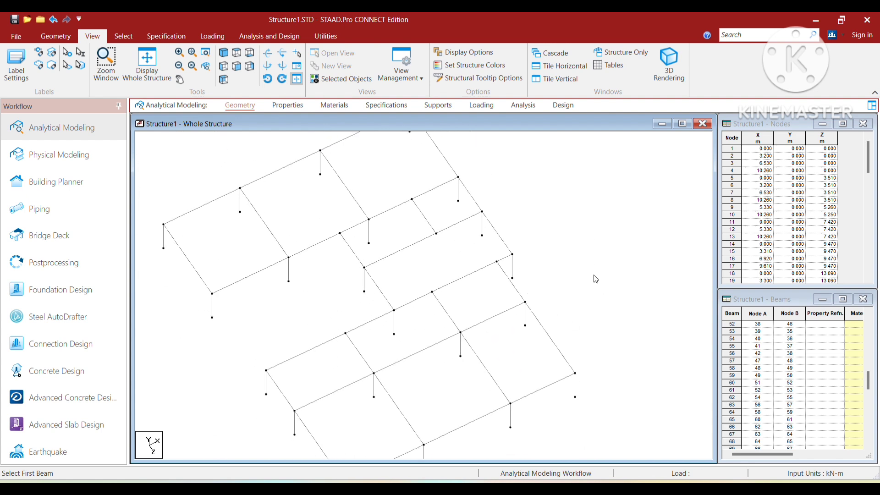
scroll(594, 278, down, 1)
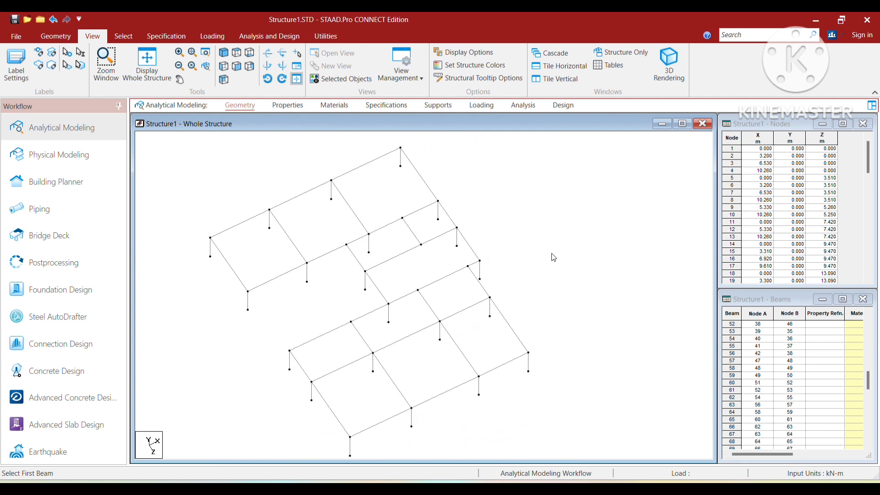
Step: Create a beam release specification that releases MZ at the member start
scroll(553, 257, down, 3)
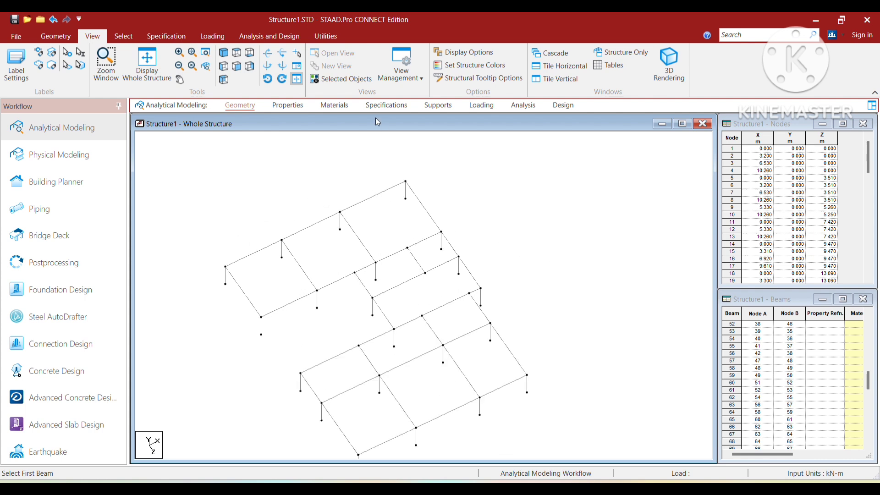
click(385, 107)
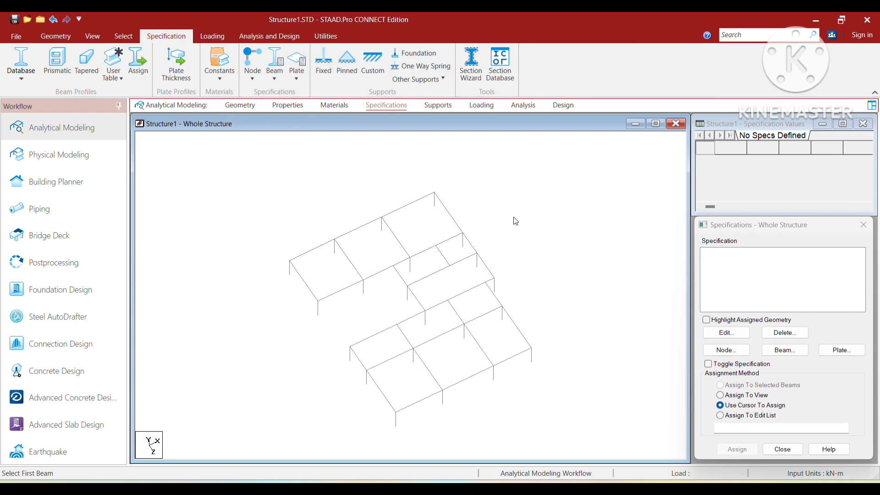
click(781, 353)
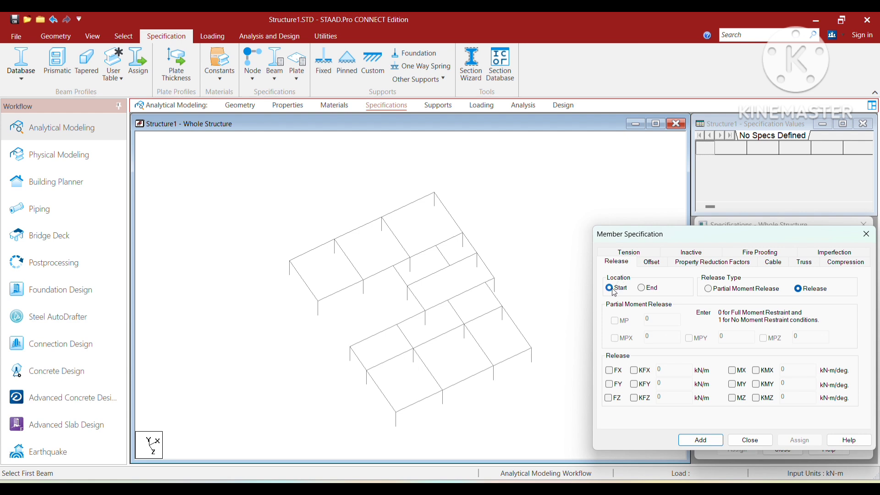
click(734, 399)
click(701, 441)
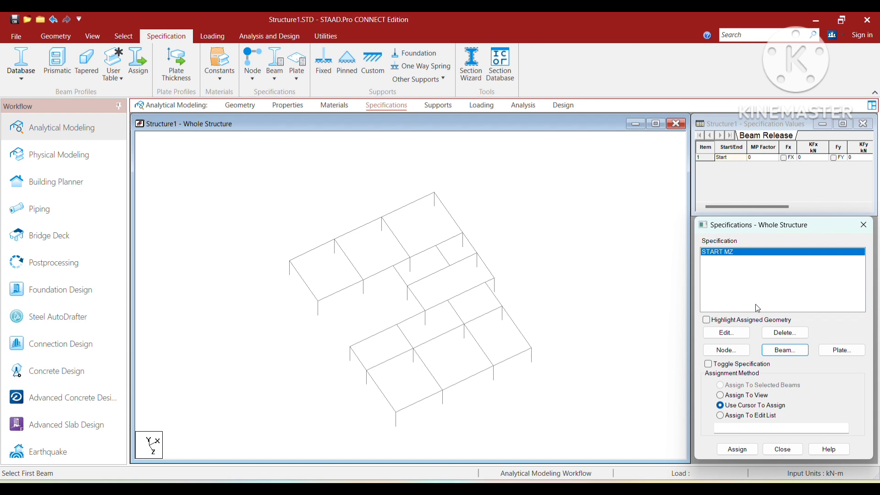
Step: Create a second beam release specification that releases MZ at the member end
click(785, 350)
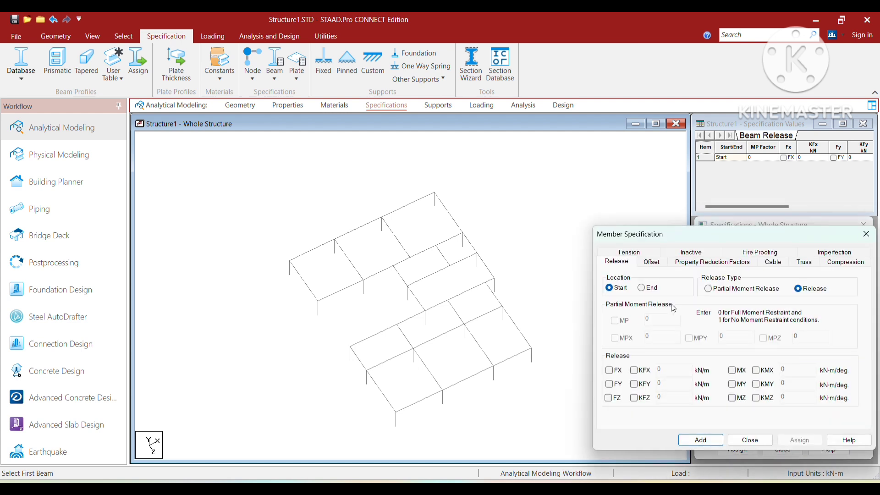
click(642, 287)
click(733, 400)
click(700, 441)
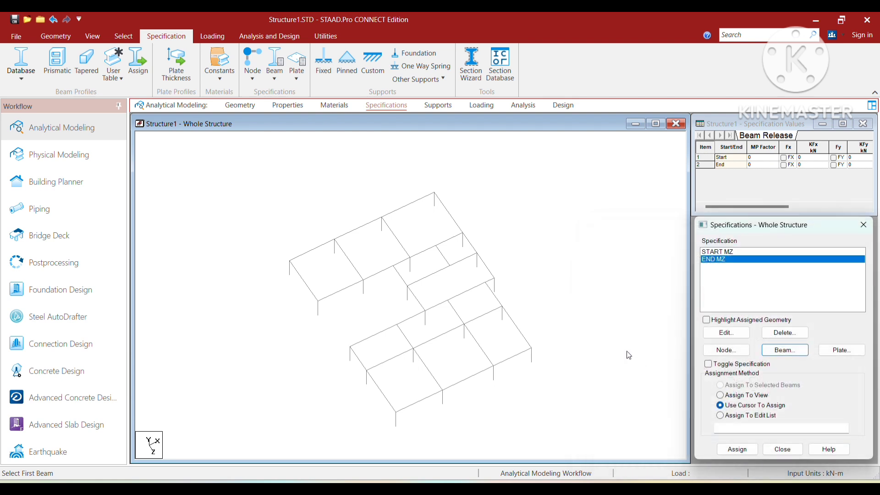
Step: Assign the END MZ release to the short interior beam 42
scroll(393, 299, up, 3)
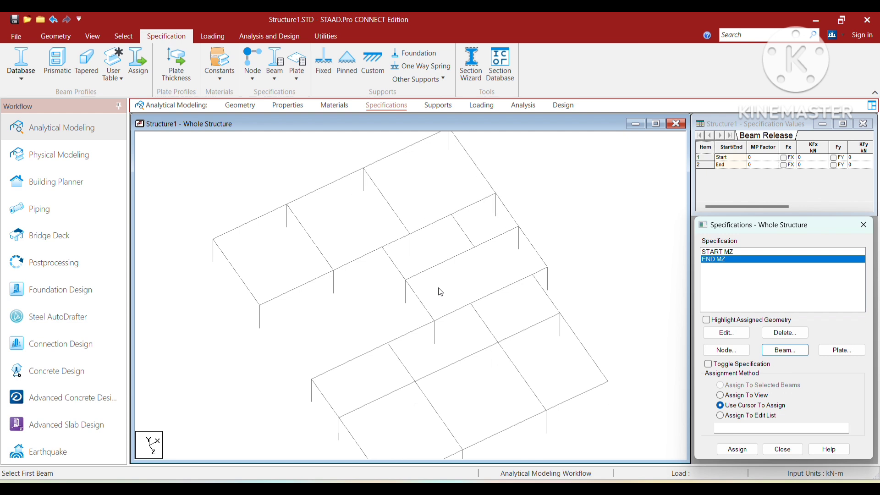
click(406, 292)
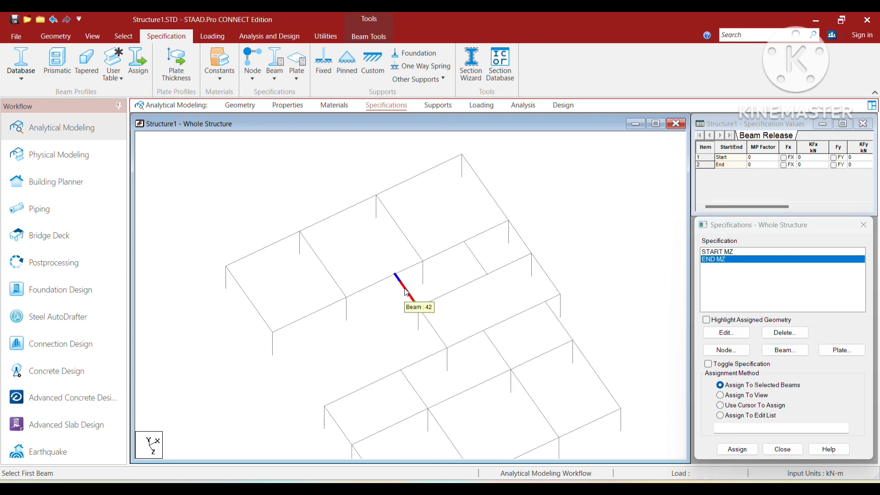
middle_drag(461, 324, 451, 289)
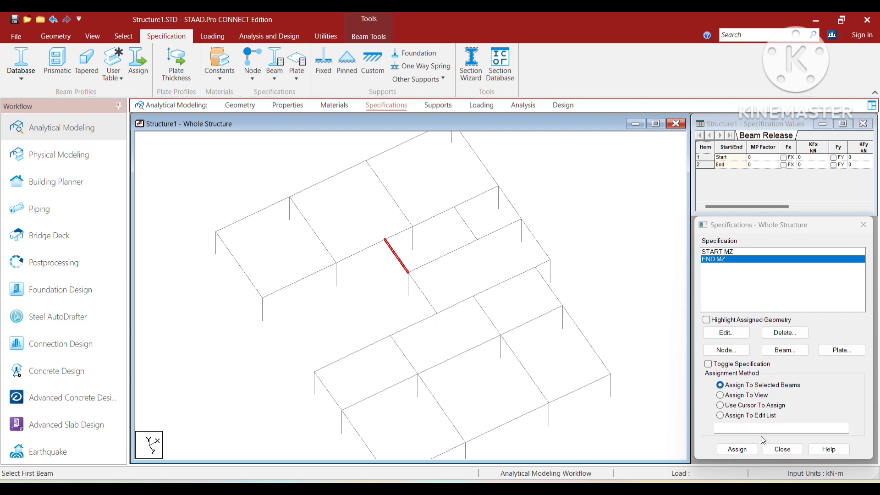
click(748, 450)
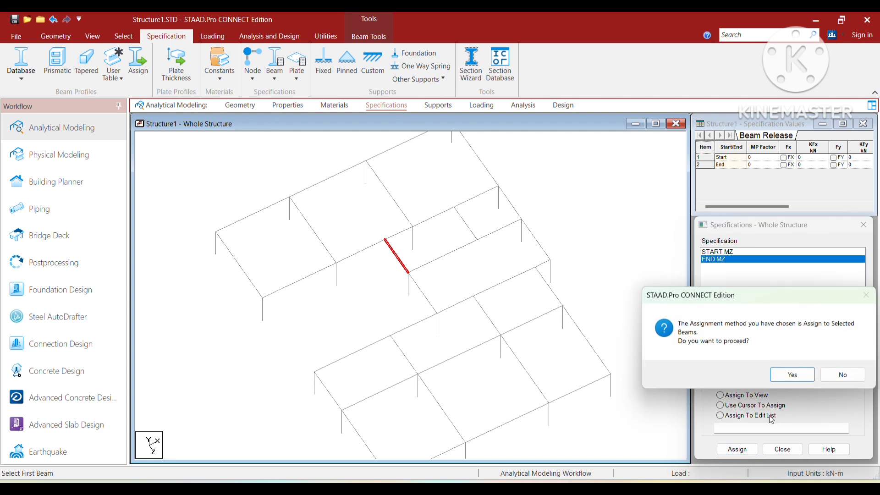
click(793, 375)
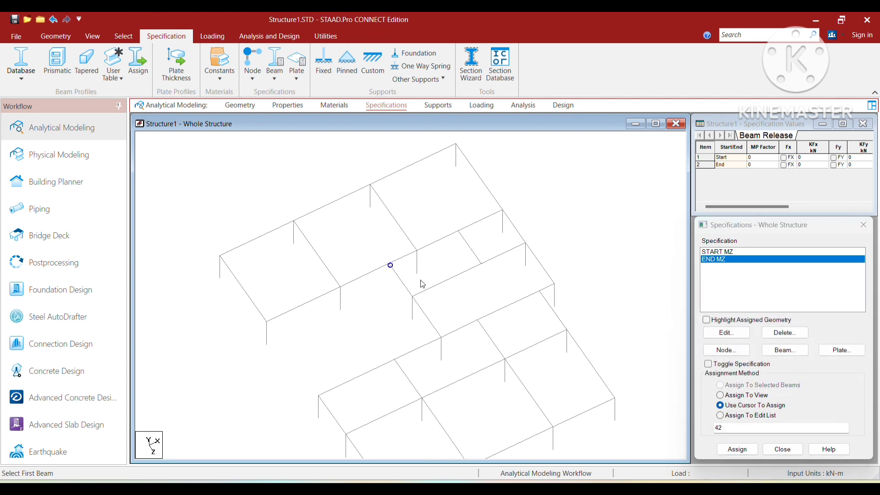
Step: Assign the START MZ release to the pasted secondary beam parallel to beam 42
click(472, 249)
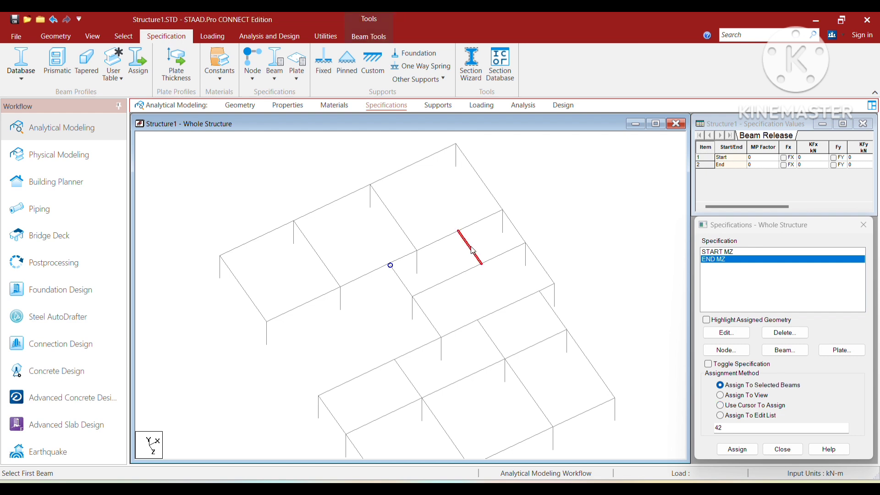
scroll(473, 251, up, 3)
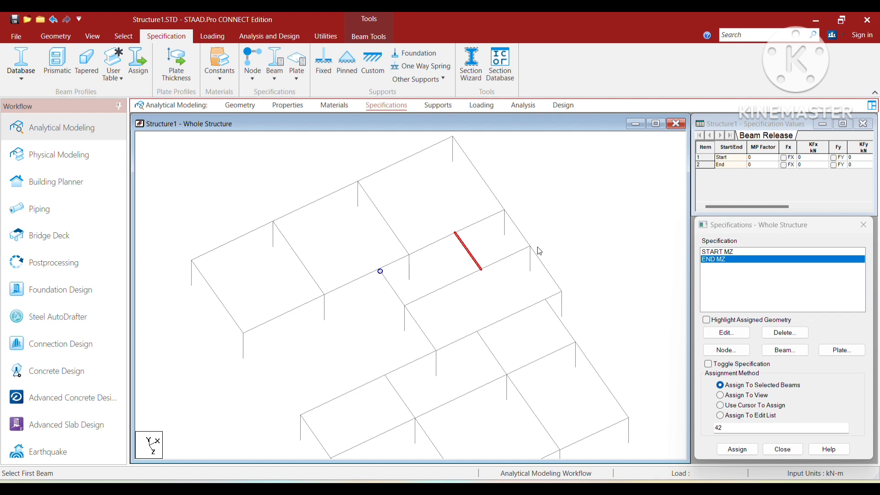
click(718, 252)
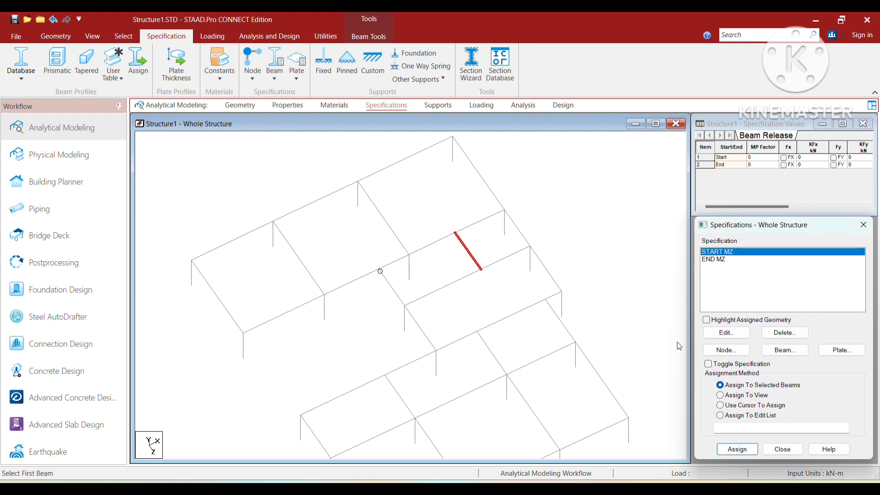
click(738, 449)
click(791, 375)
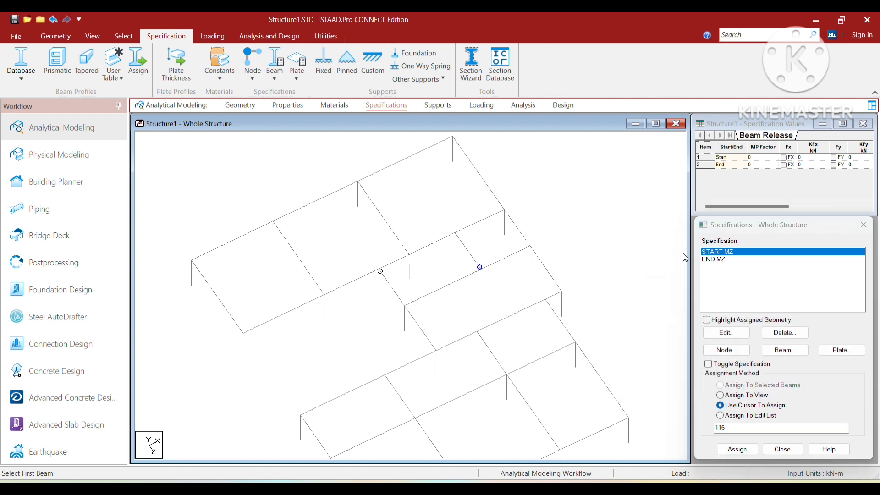
Step: Assign the END MZ release to the pasted secondary beam as well, so both of its ends are released
click(709, 259)
click(466, 248)
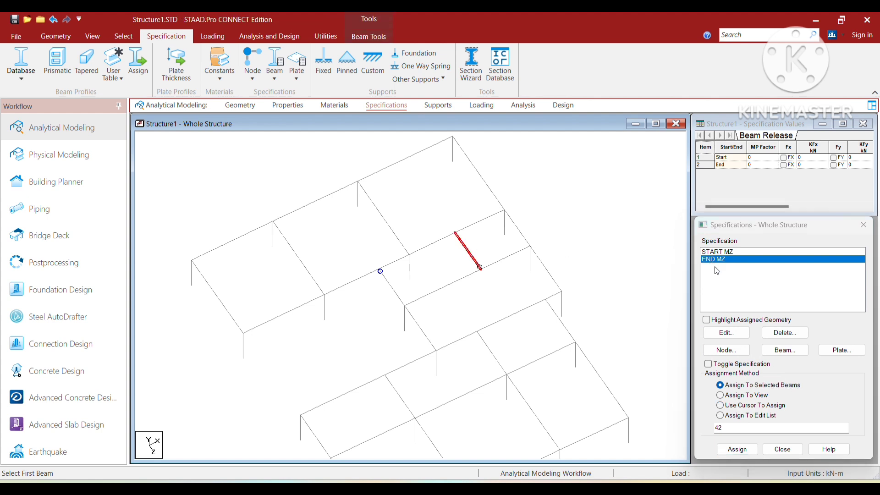
click(751, 447)
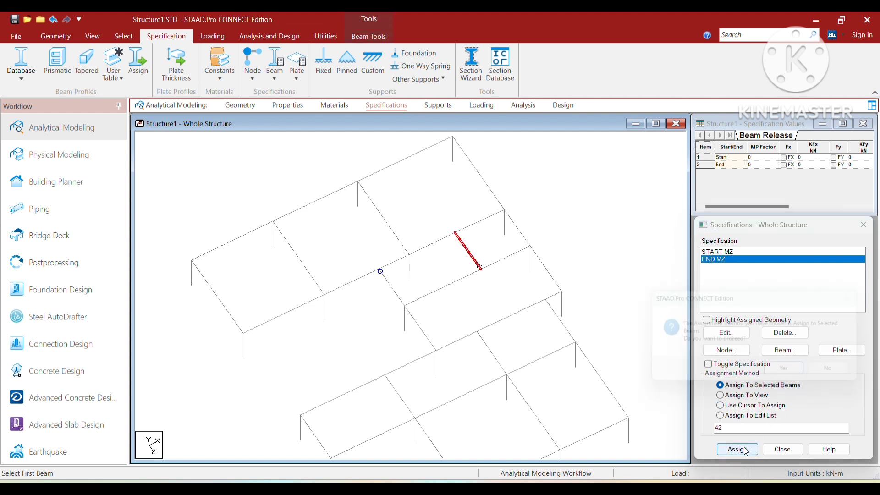
click(792, 376)
click(617, 242)
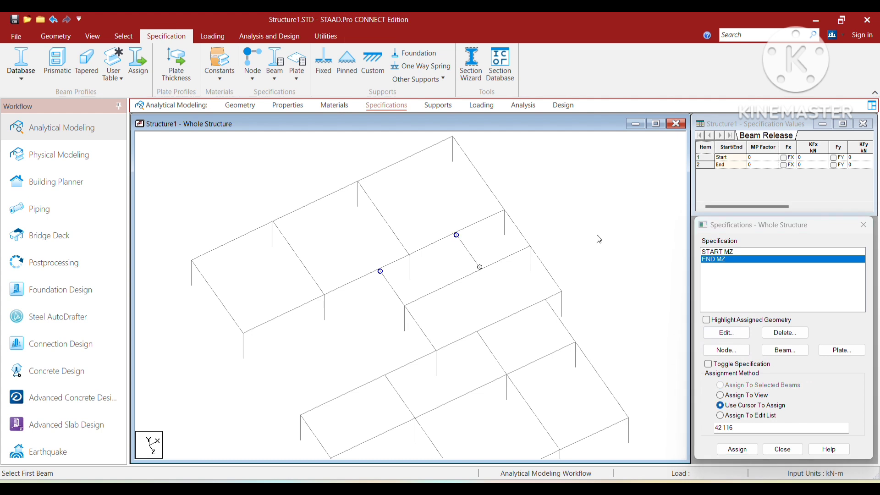
Step: Assign the END MZ release to beam 52, the short edge beam that starts beside the edge column
middle_drag(613, 254, 583, 228)
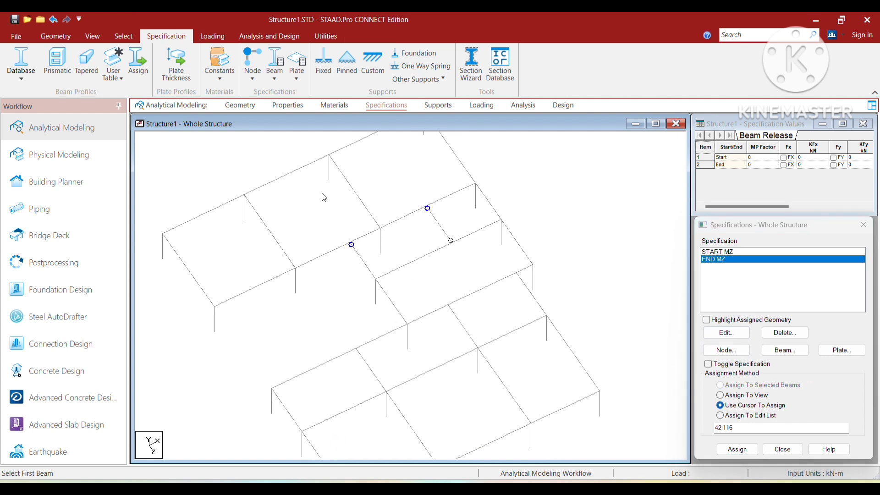
middle_drag(449, 311, 438, 284)
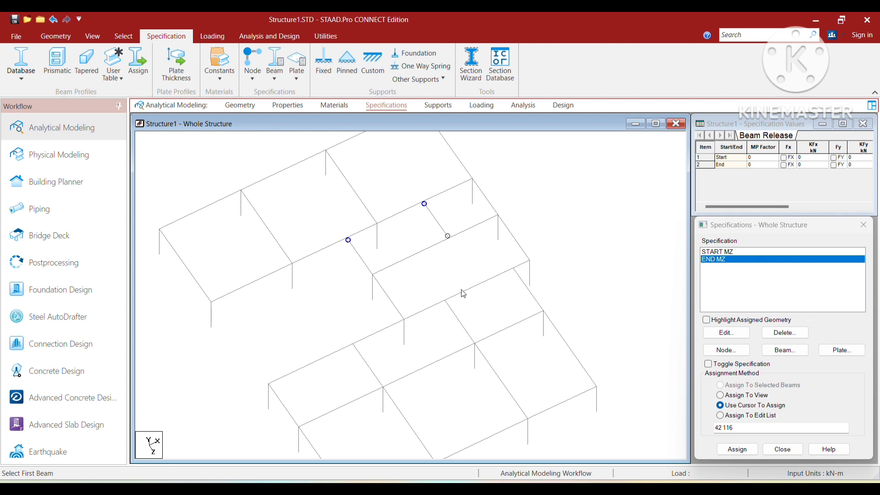
middle_drag(460, 293, 455, 277)
click(527, 282)
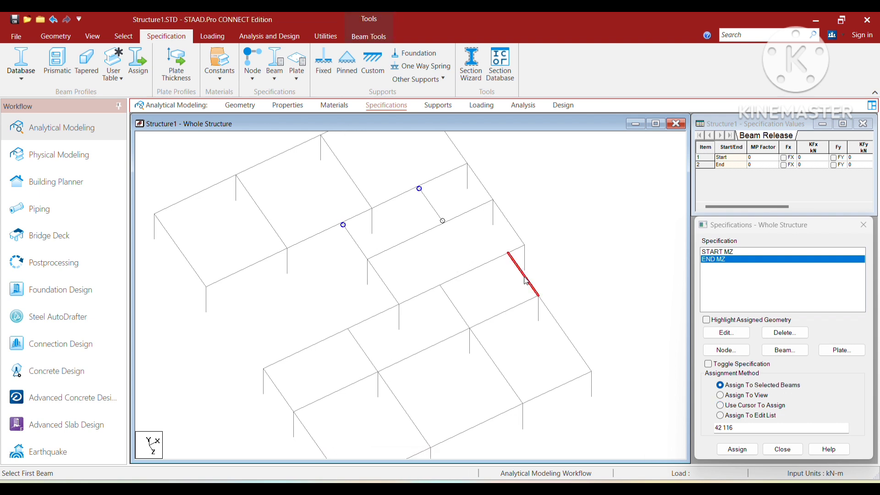
click(737, 449)
click(788, 374)
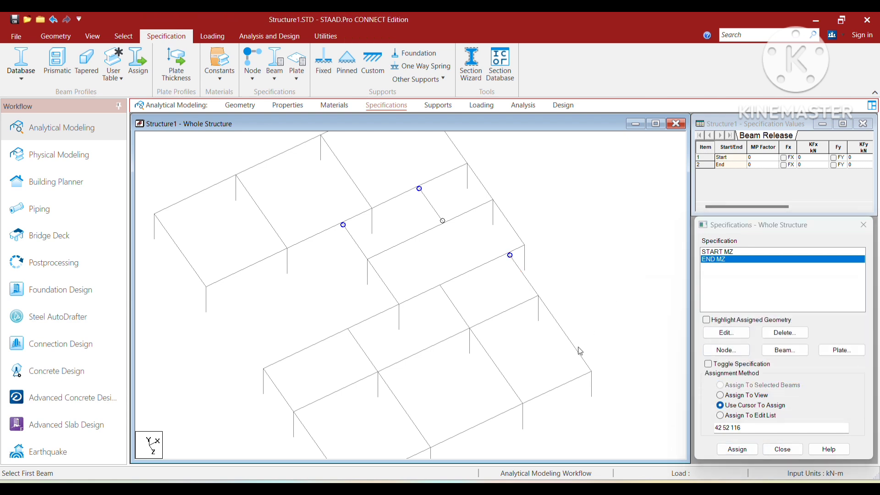
Step: Assign the END MZ release to beam 48, the short cross beam of the front block farthest from beam 52
middle_drag(575, 355, 560, 300)
middle_drag(412, 331, 452, 361)
scroll(406, 328, up, 3)
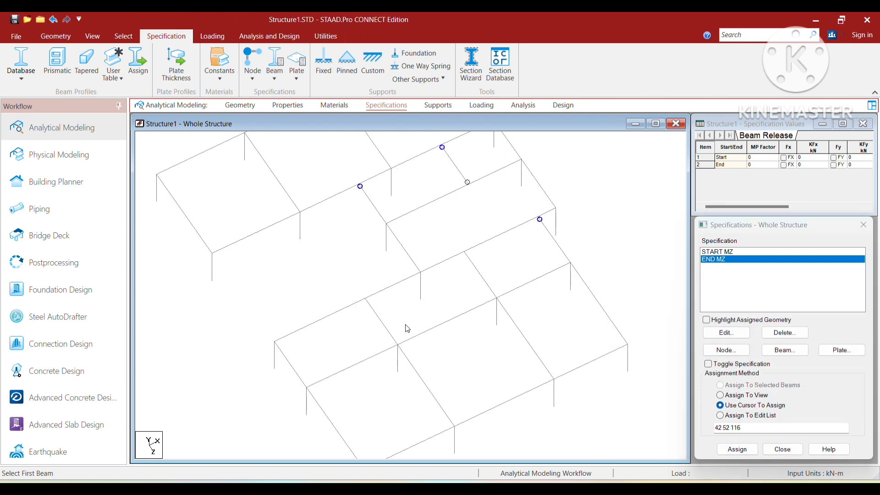
click(384, 329)
click(491, 286)
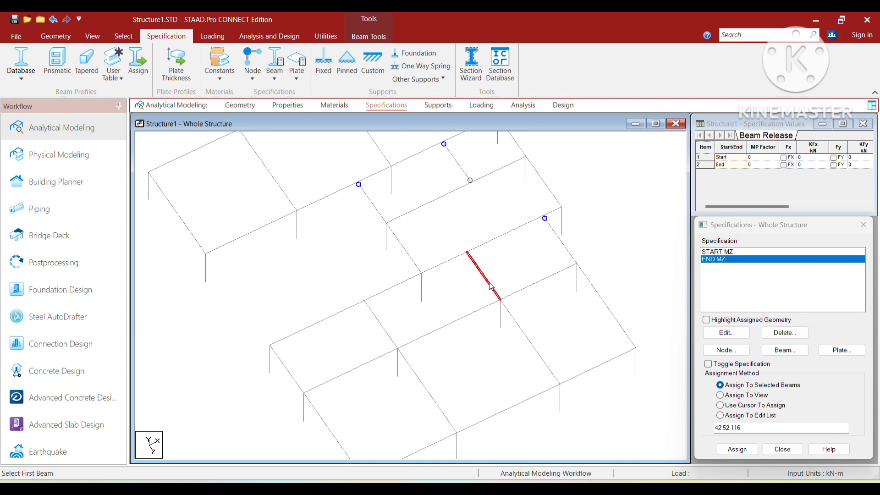
click(379, 321)
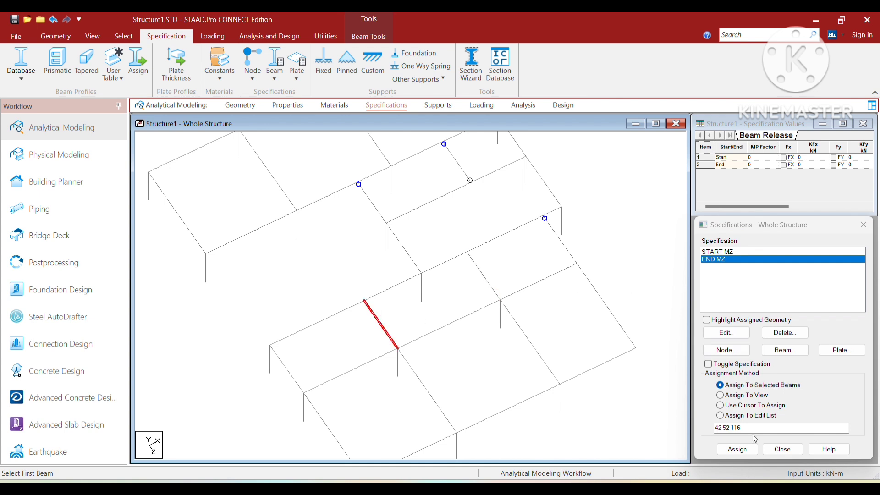
click(737, 449)
click(789, 374)
click(565, 290)
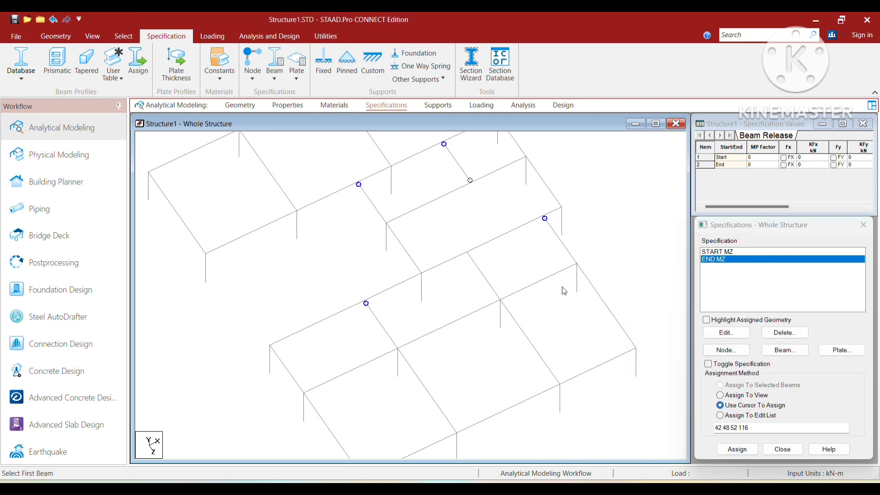
Step: Assign the END MZ release to beam 50, the short cross beam between beams 48 and 52
click(486, 283)
click(737, 450)
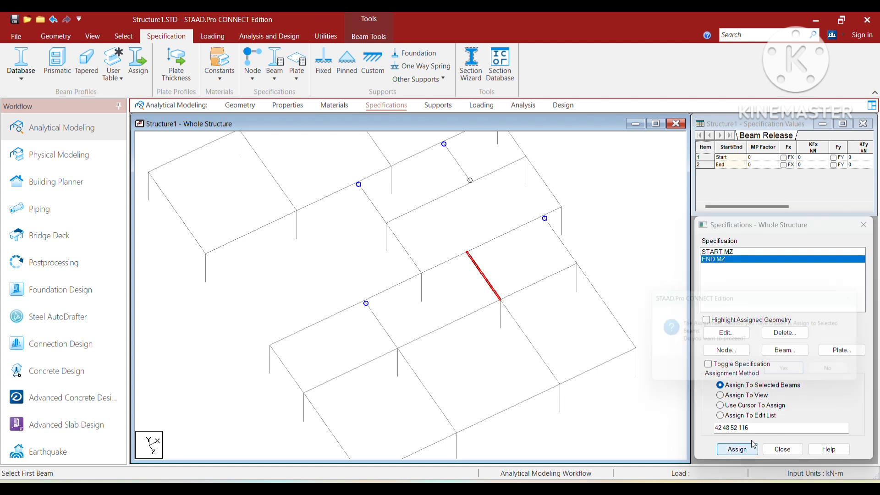
click(788, 372)
Step: Review the release markers on the secondary beams and check the remaining beam-to-column connections across the whole level
scroll(635, 270, down, 1)
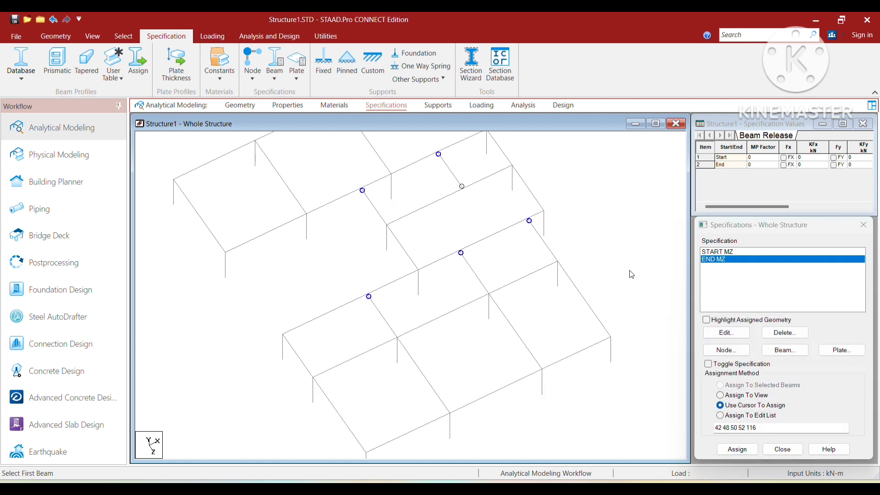
middle_drag(629, 275, 612, 241)
middle_drag(448, 309, 464, 357)
mouse_move(432, 313)
middle_down()
mouse_move(439, 329)
mouse_move(429, 348)
mouse_move(448, 366)
middle_up()
scroll(414, 324, up, 4)
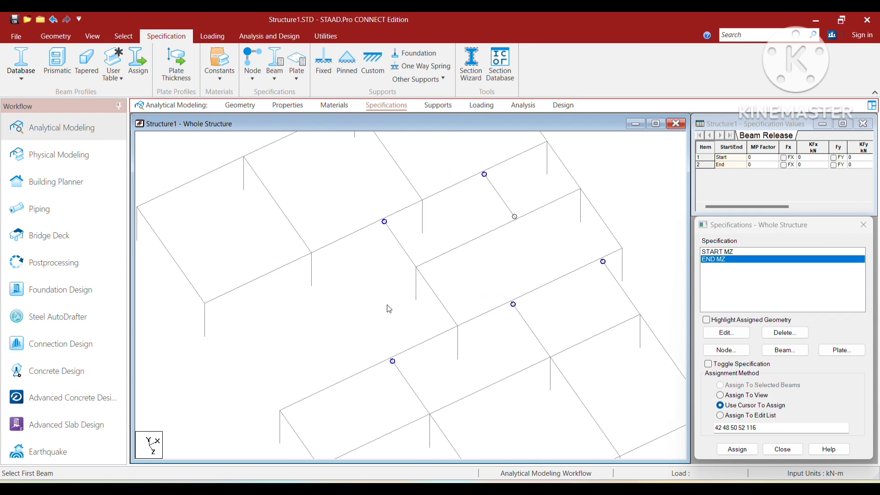
mouse_move(387, 307)
middle_down()
mouse_move(399, 339)
mouse_move(417, 352)
middle_up()
middle_drag(397, 321, 402, 395)
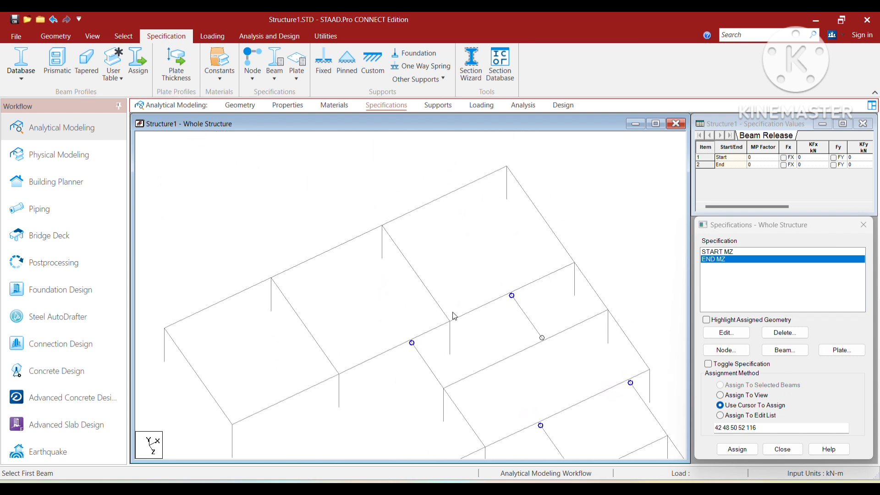
middle_drag(485, 346, 441, 309)
middle_drag(433, 390, 424, 320)
middle_drag(383, 348, 391, 291)
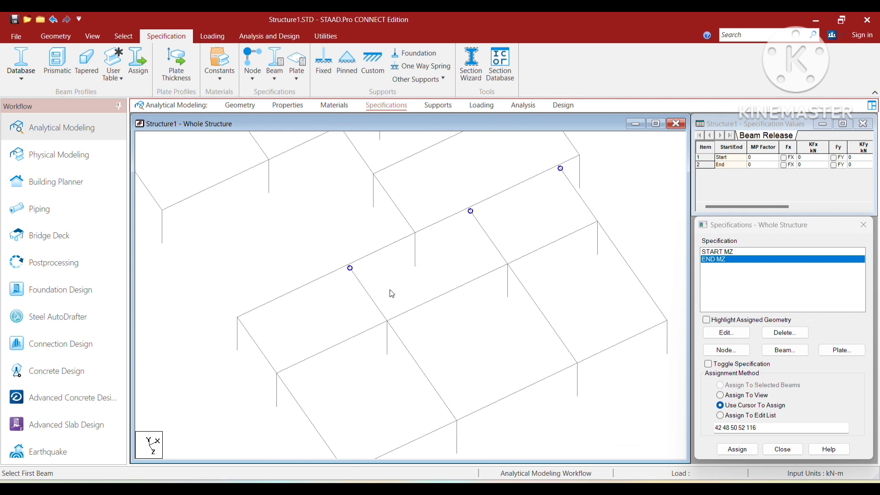
scroll(376, 293, up, 1)
middle_drag(437, 306, 420, 276)
middle_drag(451, 336, 436, 311)
scroll(431, 304, down, 3)
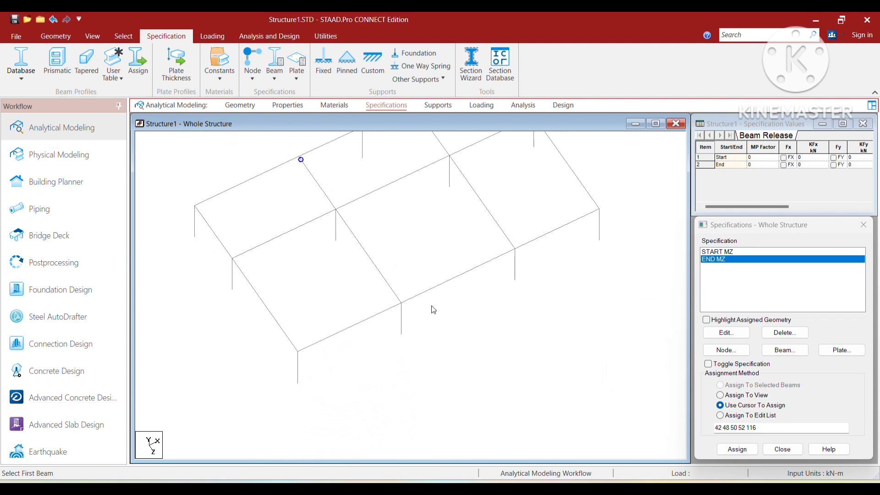
middle_drag(387, 206, 459, 318)
scroll(460, 319, down, 3)
scroll(462, 322, down, 2)
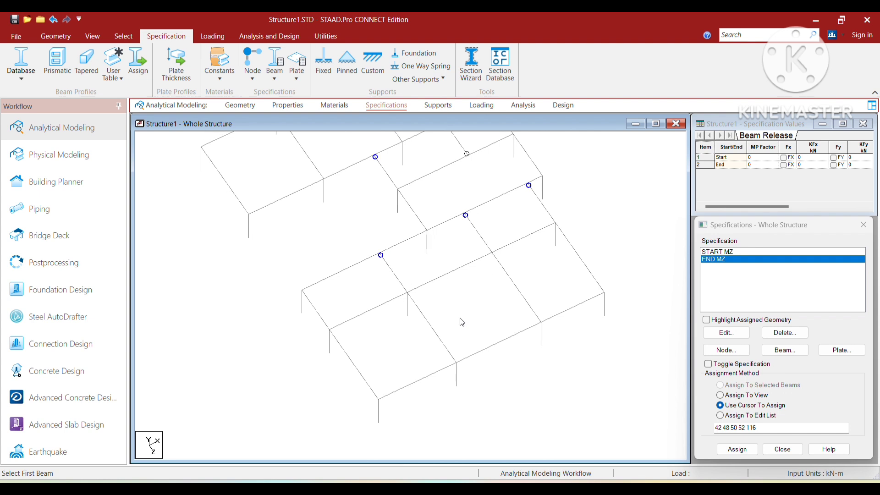
middle_drag(425, 181, 434, 236)
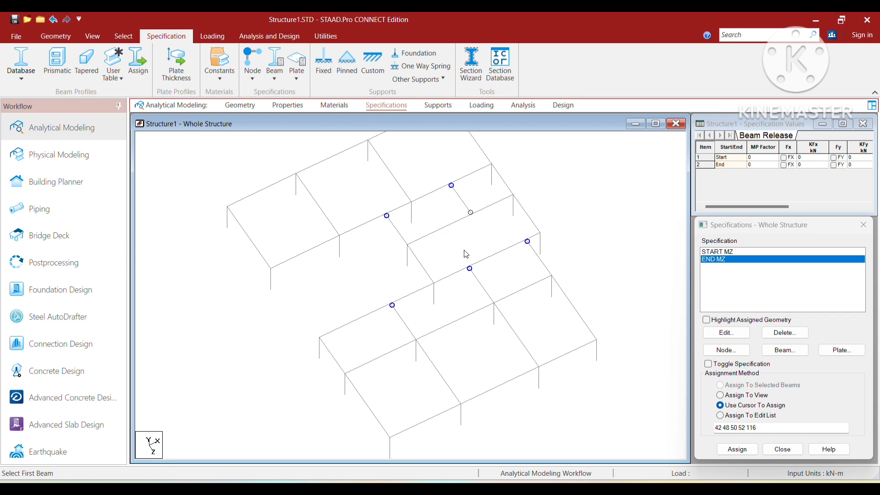
scroll(477, 240, down, 4)
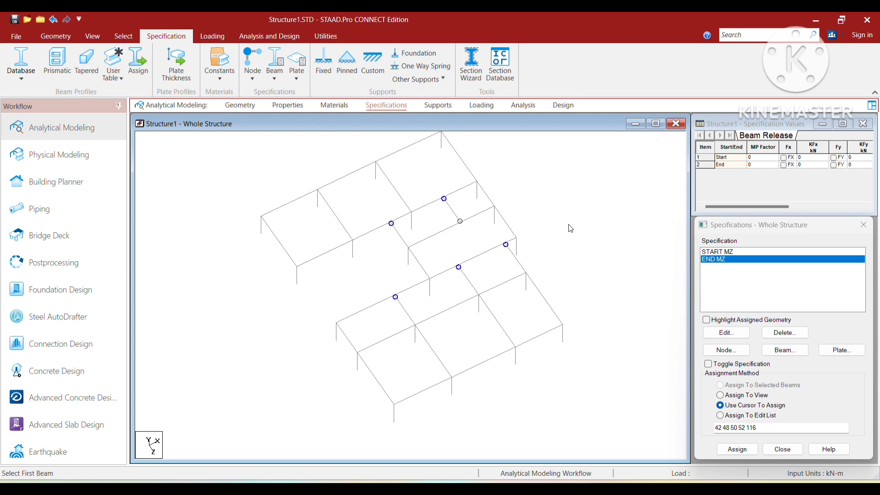
Step: Restore the display of the whole structure in place of the isolated lowest beam level
middle_drag(570, 228, 547, 240)
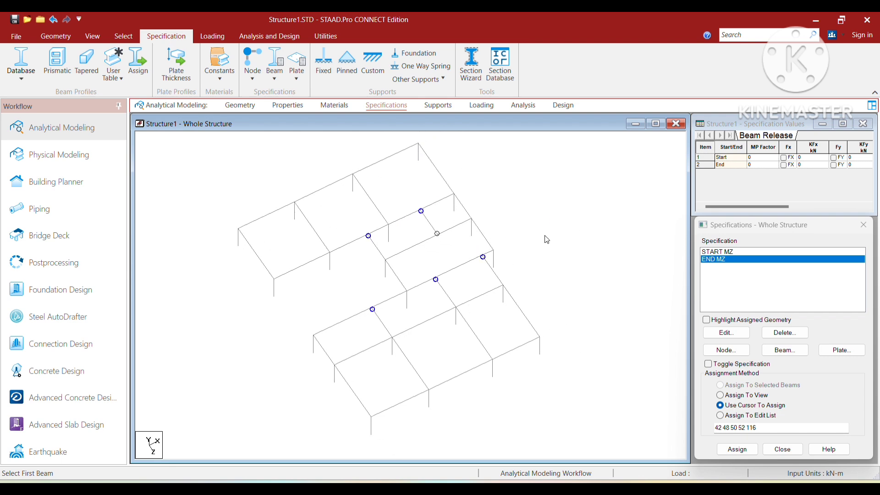
click(91, 36)
click(149, 78)
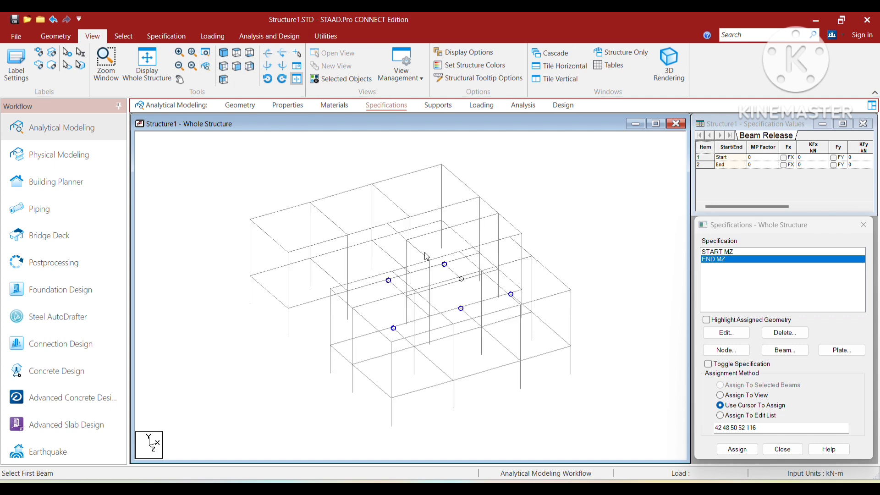
Step: Examine where the lower-level releases sit relative to the beams and columns of the whole frame from tilted views
scroll(425, 252, up, 1)
middle_drag(481, 244, 493, 266)
click(159, 80)
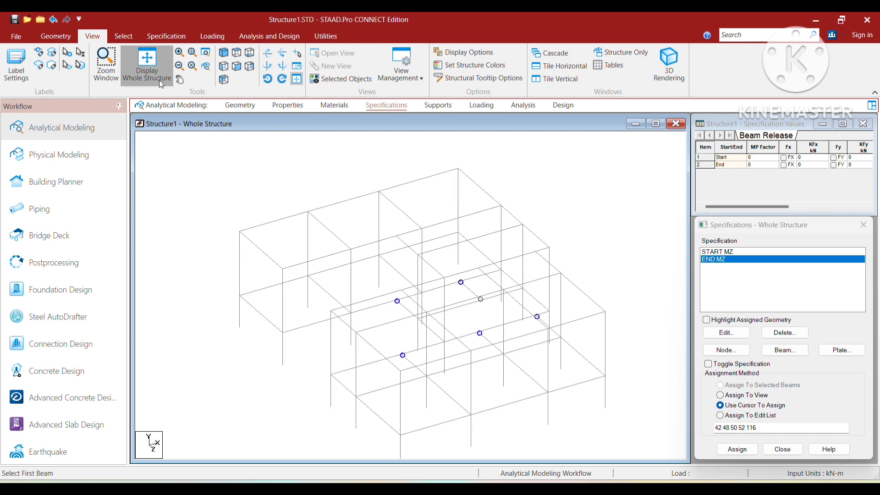
scroll(379, 205, down, 5)
middle_drag(503, 206, 482, 210)
scroll(468, 295, up, 3)
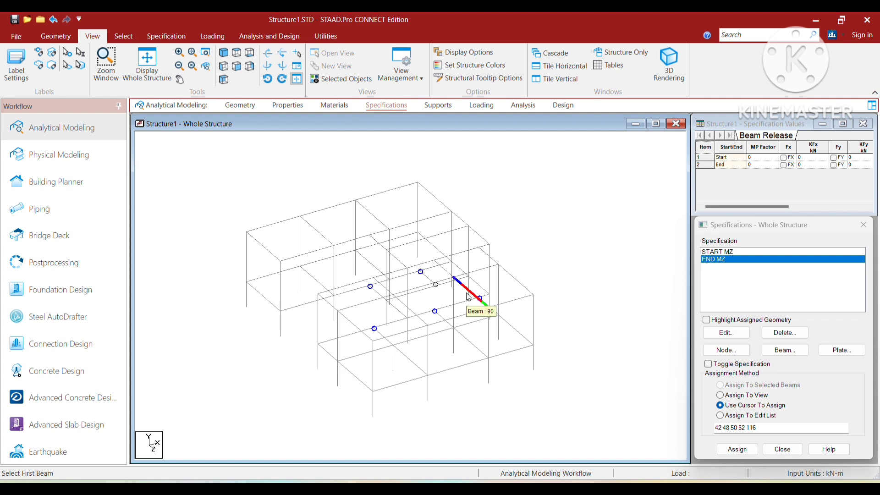
scroll(471, 325, up, 1)
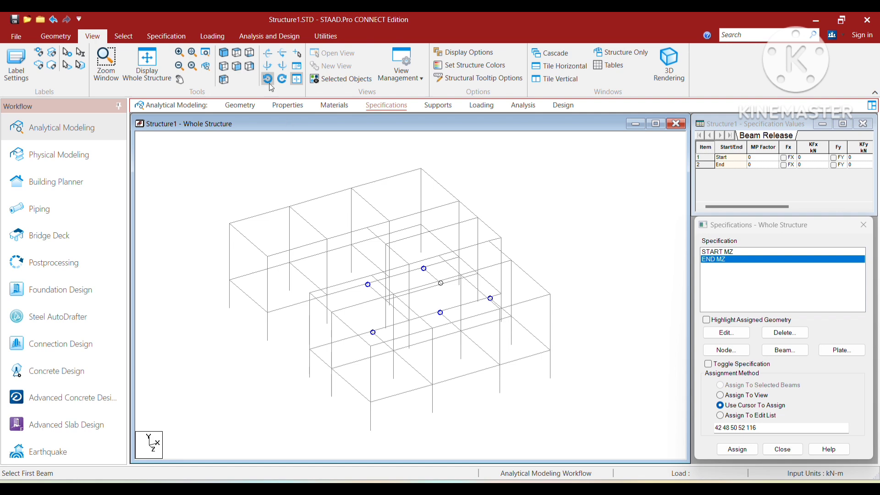
click(268, 55)
click(268, 54)
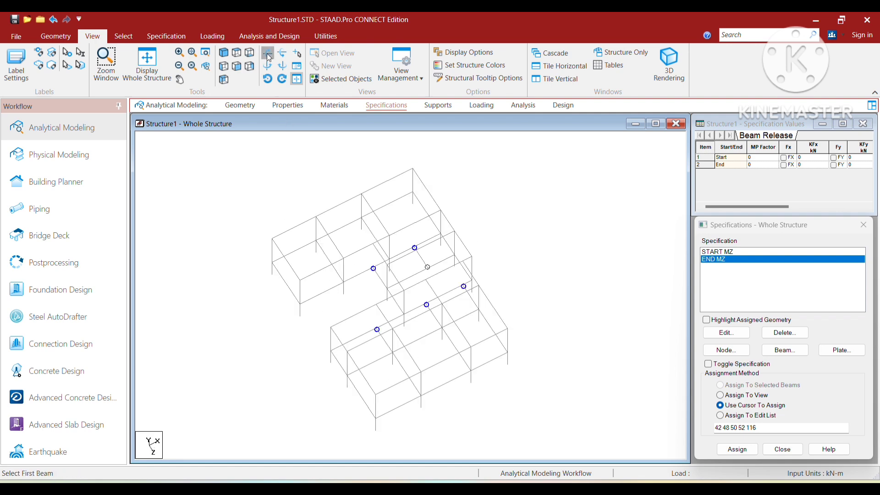
click(267, 54)
scroll(359, 314, up, 5)
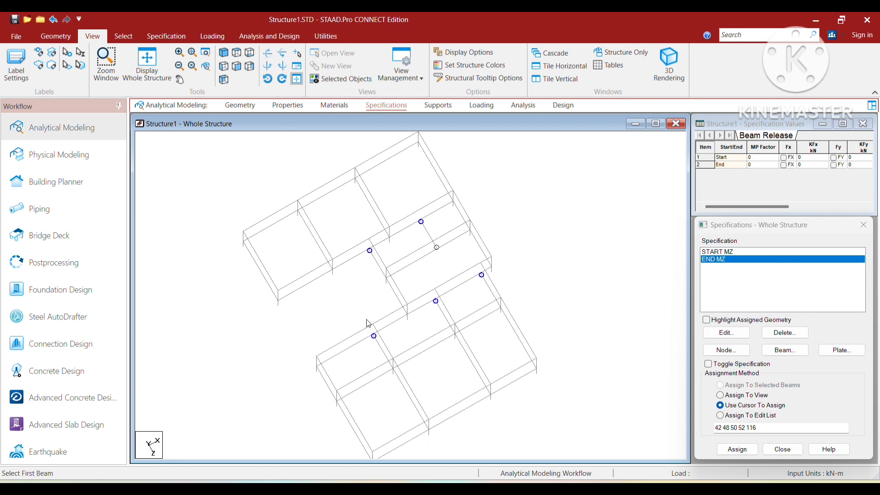
scroll(407, 306, up, 7)
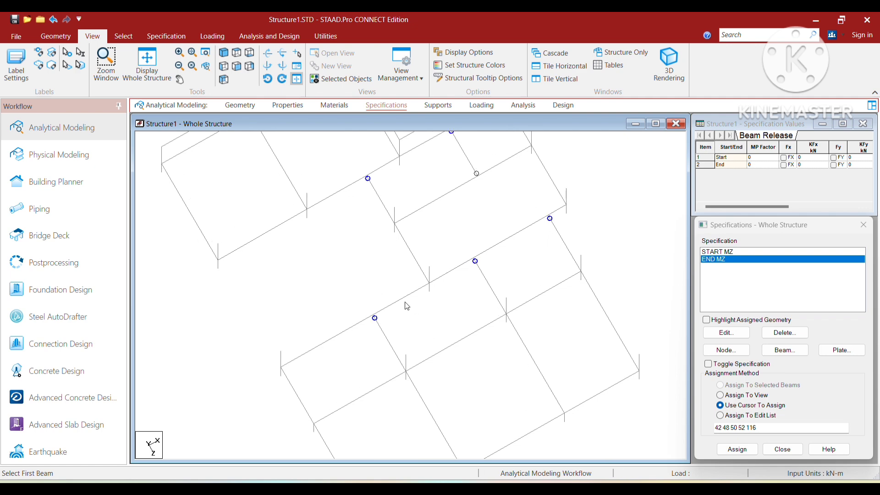
middle_drag(418, 308, 448, 383)
scroll(382, 202, down, 6)
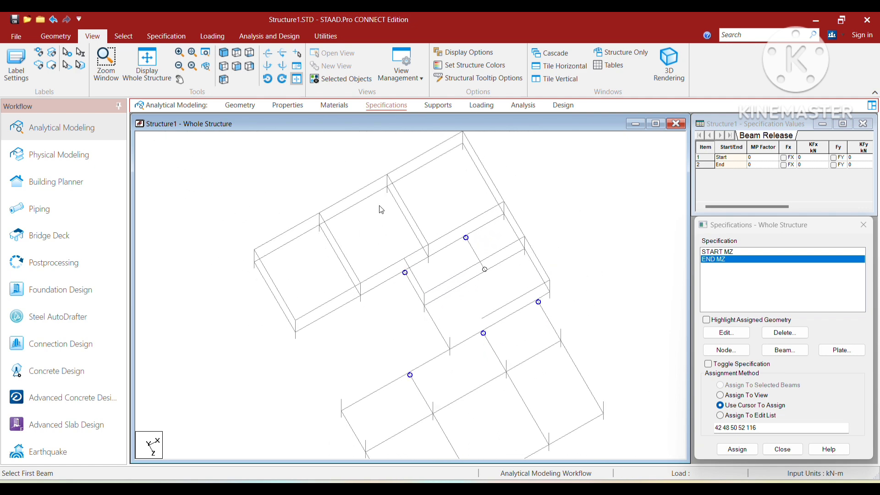
Step: Isolate the upper storey's beams and columns from the front view and show only them in isometric view
click(236, 66)
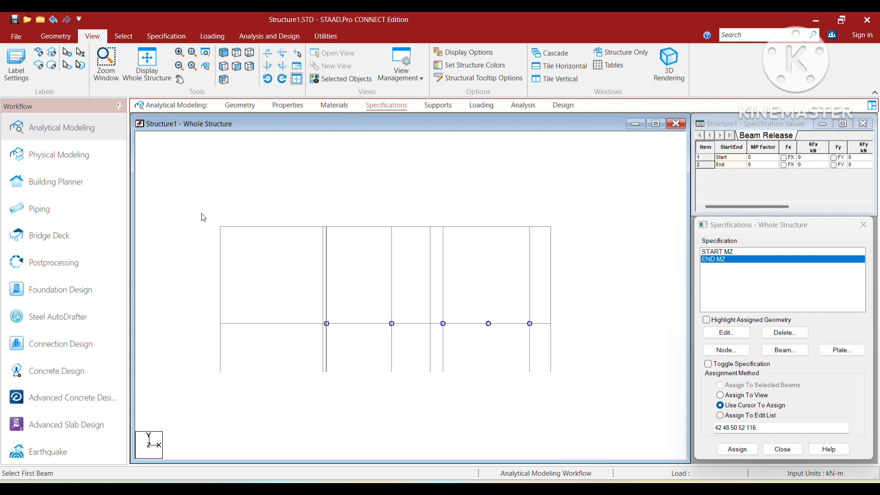
drag(199, 209, 619, 304)
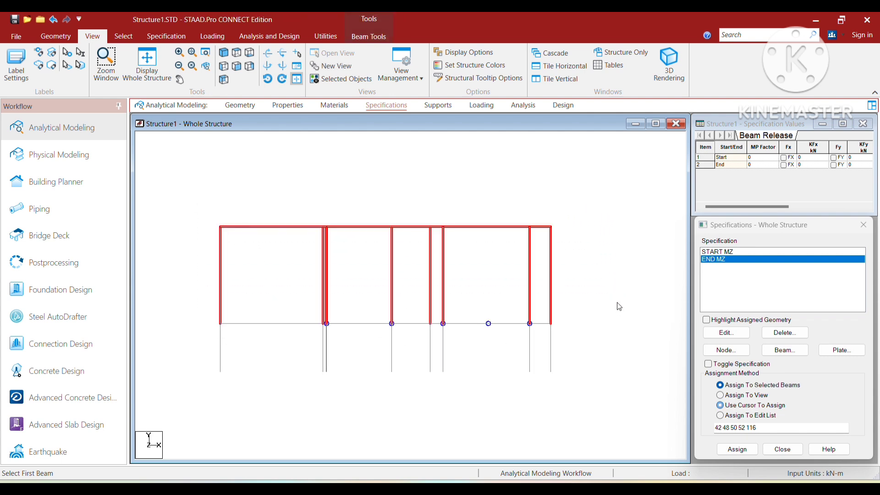
click(337, 84)
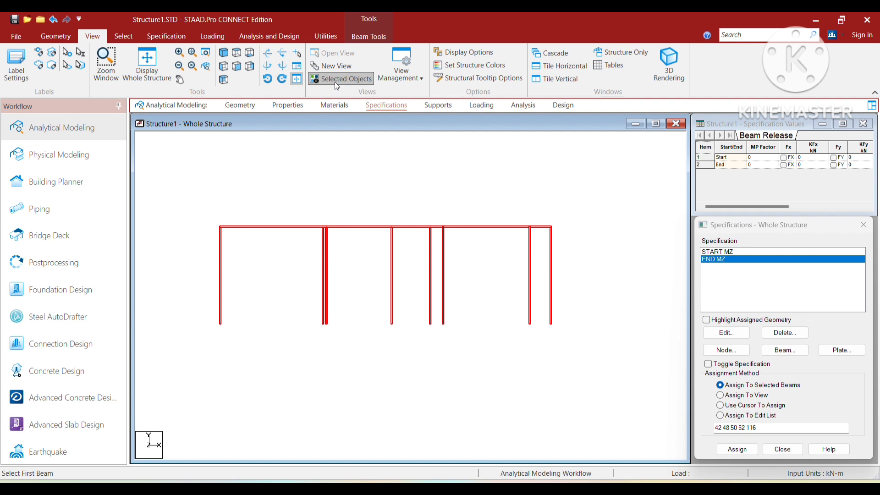
click(223, 55)
click(569, 252)
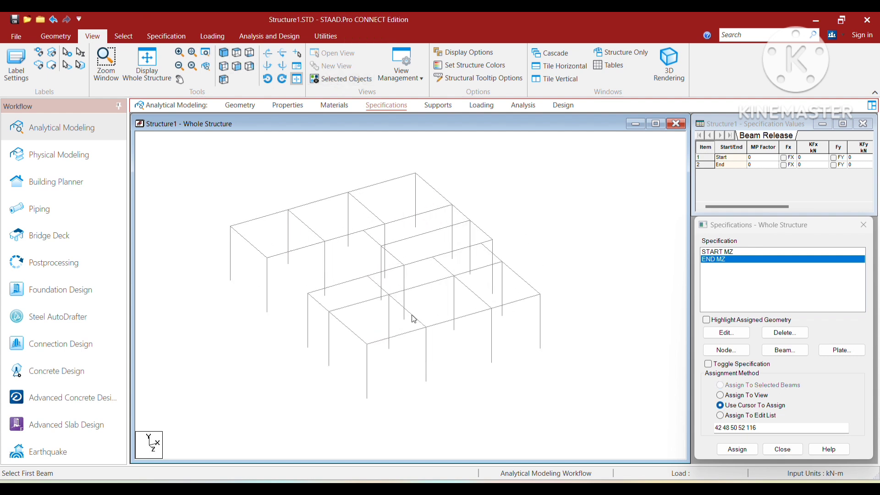
Step: Assign the END MZ release to beam 85, the middle short cross beam of the upper level's front block
scroll(413, 319, up, 3)
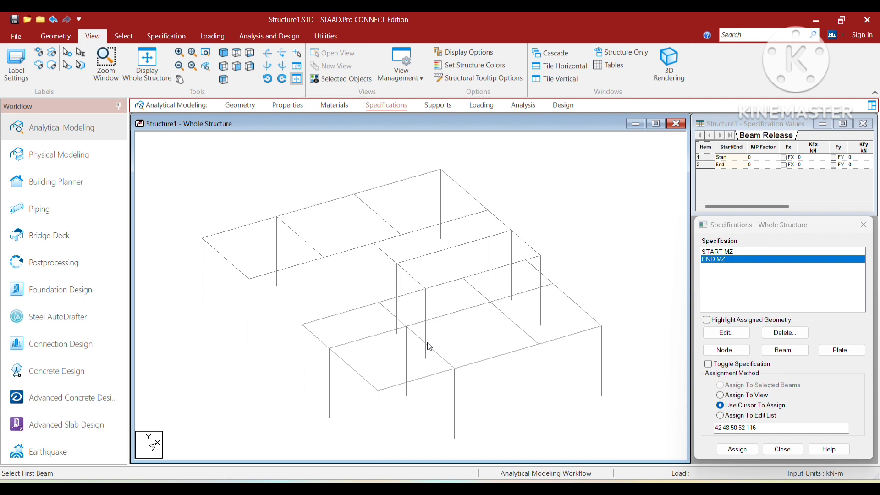
scroll(429, 347, up, 1)
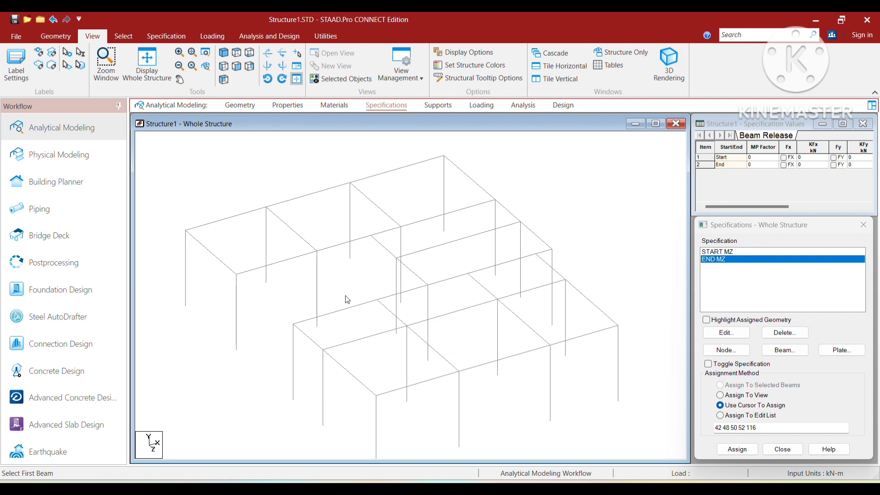
scroll(348, 299, up, 1)
scroll(348, 299, down, 1)
click(267, 54)
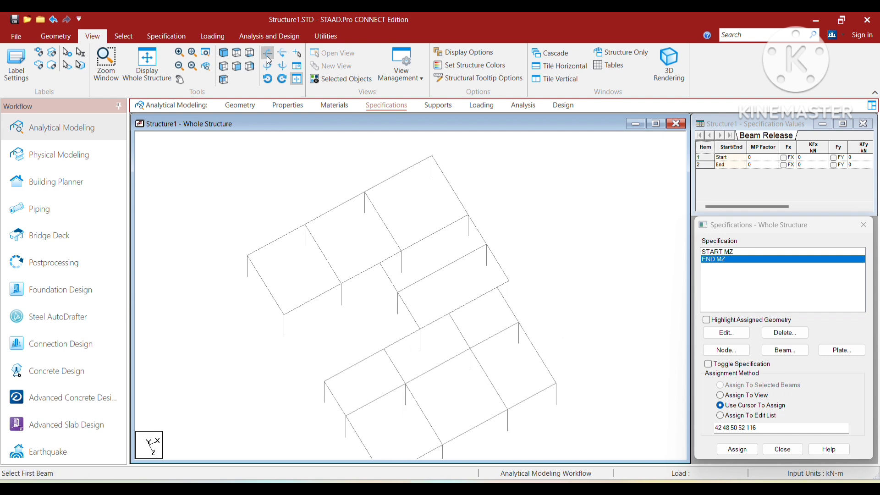
click(267, 56)
middle_drag(457, 319, 411, 216)
scroll(403, 279, up, 4)
scroll(402, 276, up, 1)
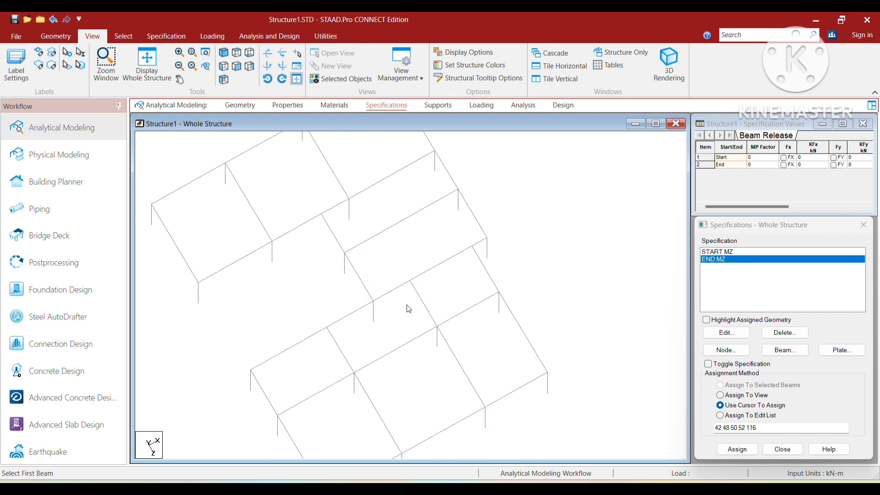
click(425, 306)
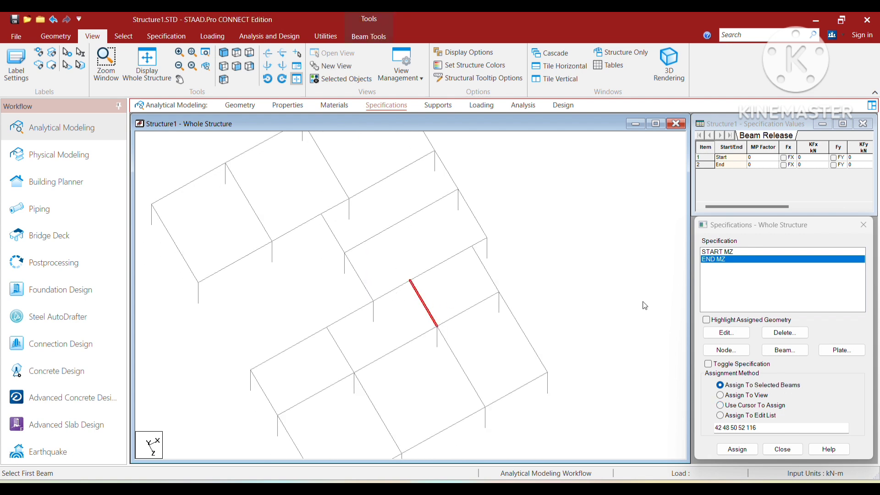
click(738, 449)
click(788, 371)
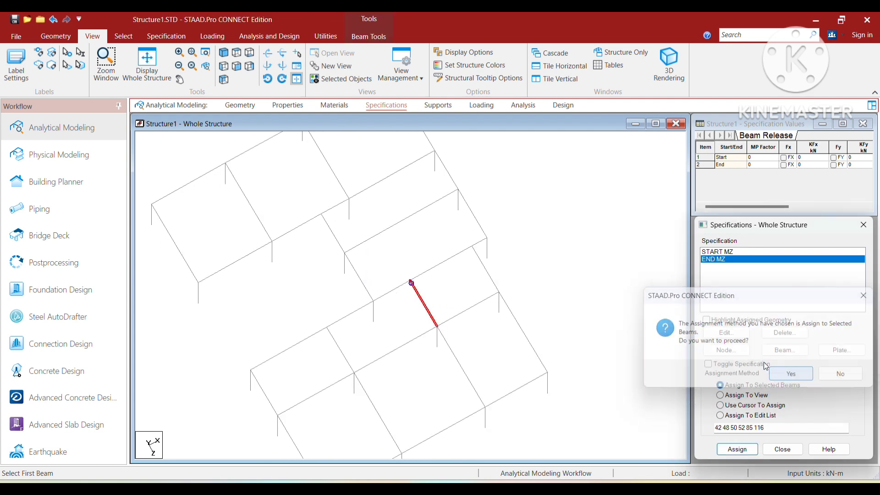
Step: Assign the END MZ release to the front block's other two short cross beams, edge beam 87 and far beam 83
click(490, 276)
click(738, 449)
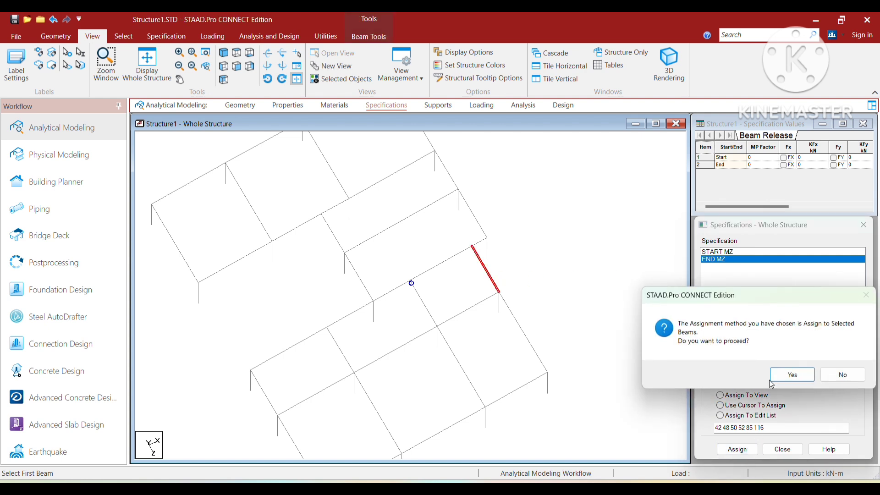
click(787, 372)
click(337, 351)
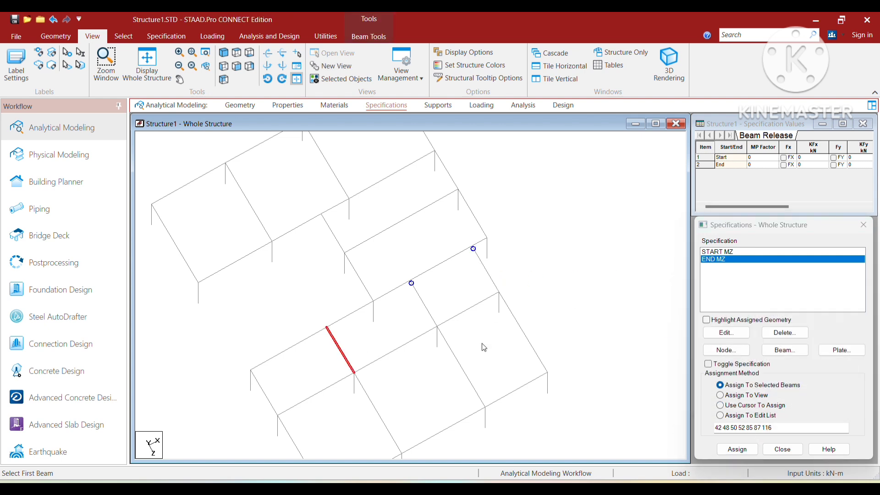
click(738, 450)
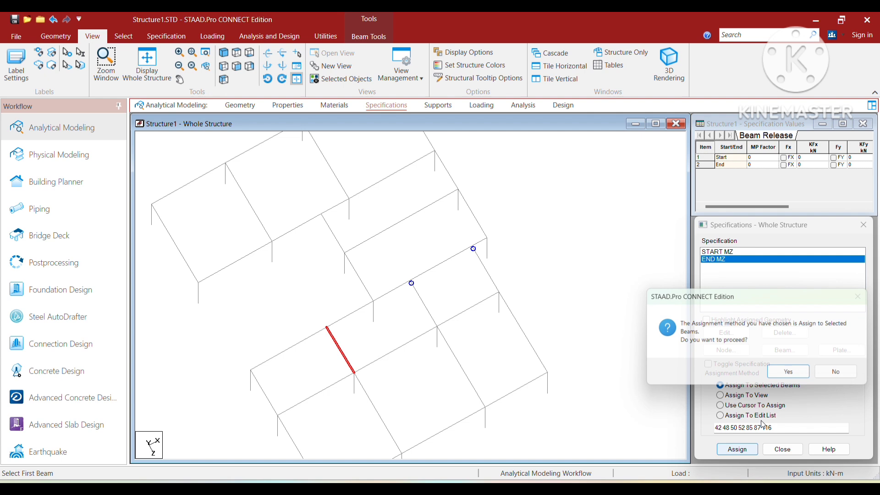
click(788, 373)
Step: Assign the END MZ release to beam 77, the short connecting beam that meets the rear block's long beam between columns
middle_drag(604, 290, 621, 364)
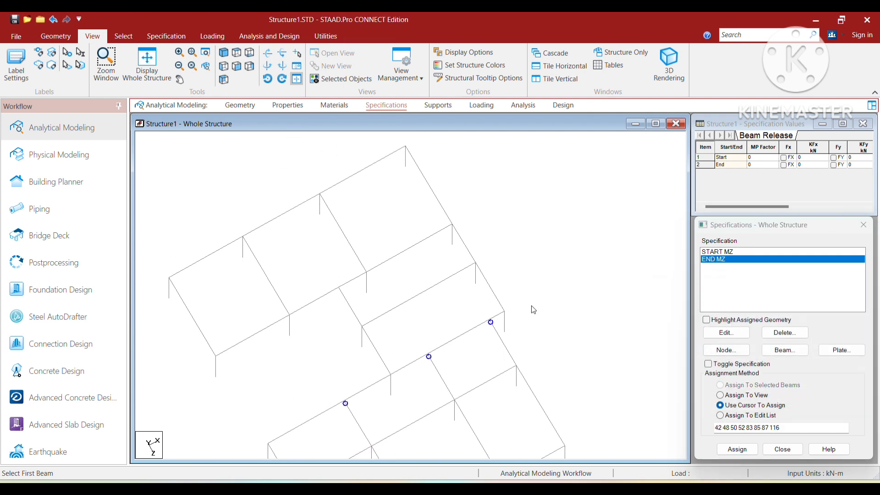
click(354, 311)
click(737, 449)
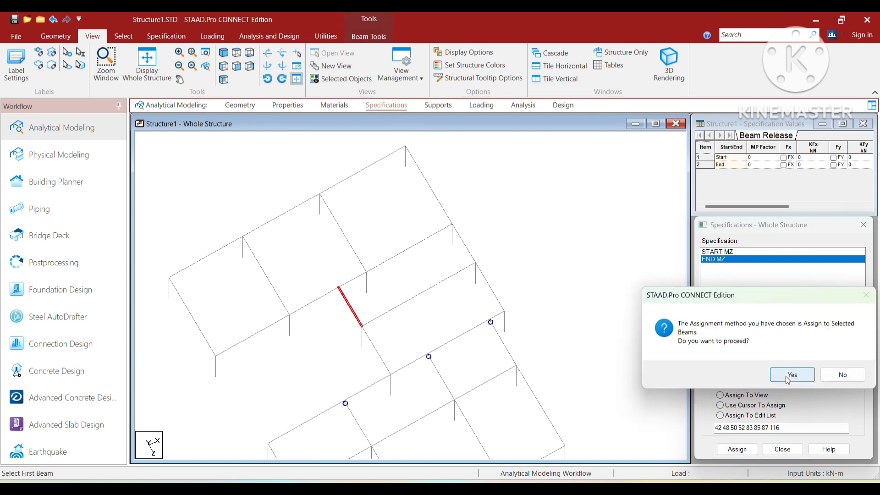
click(792, 375)
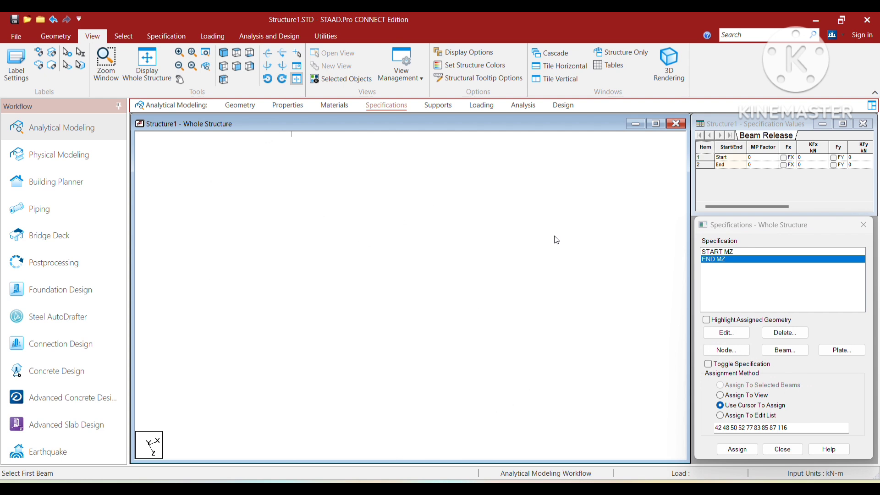
Step: Copy the connecting cross beam between the middle columns and paste it moved 3 m in X as a secondary beam
middle_drag(552, 225, 562, 294)
scroll(337, 335, up, 1)
middle_drag(383, 341, 372, 262)
scroll(320, 268, up, 1)
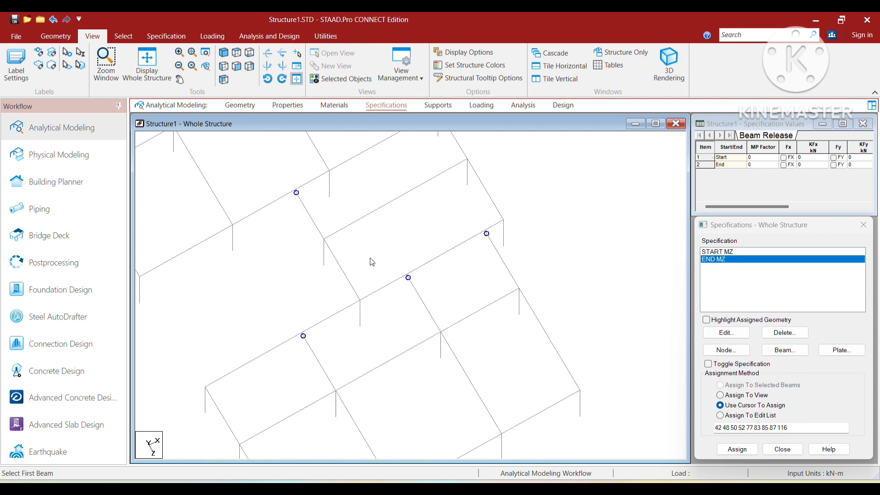
click(344, 274)
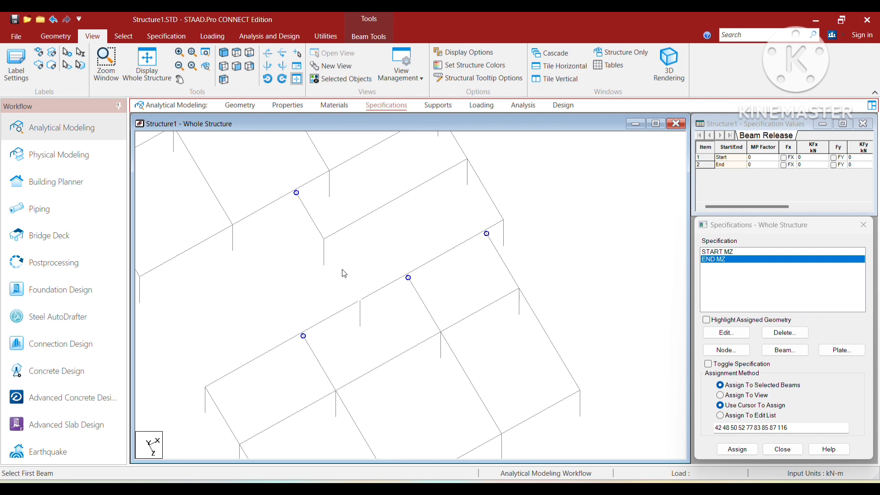
right_click(368, 246)
click(398, 171)
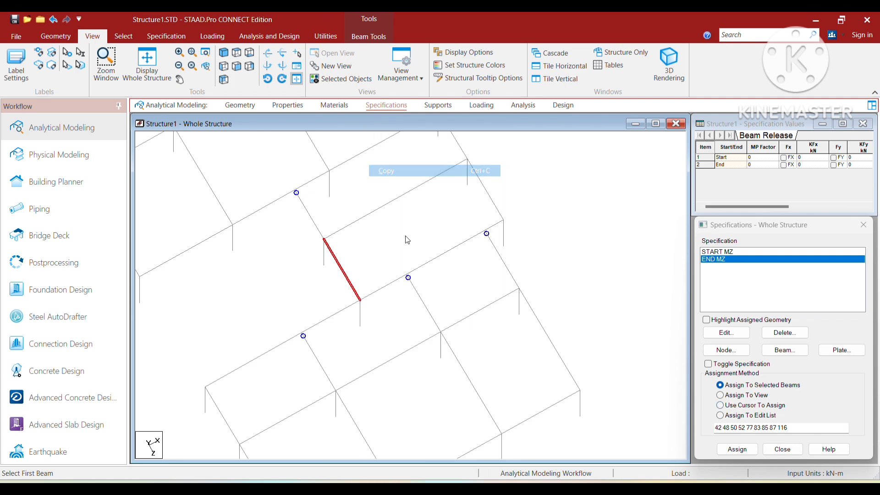
right_click(406, 238)
click(437, 184)
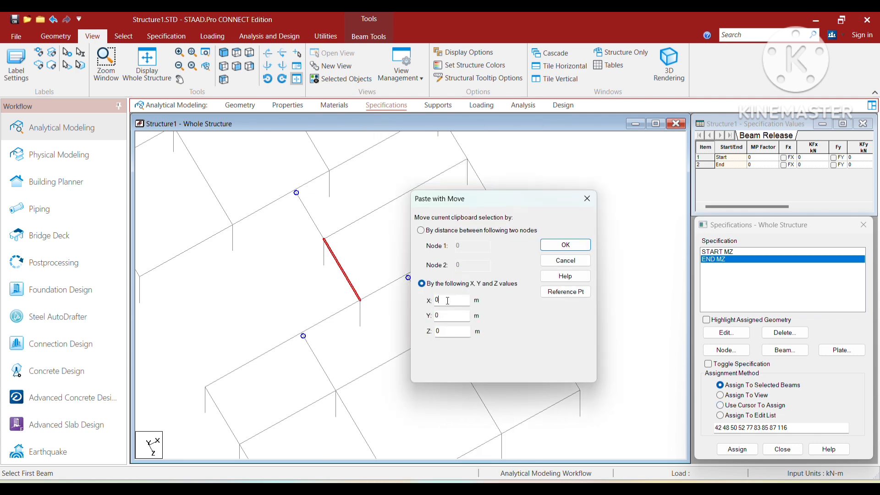
drag(448, 301, 419, 303)
text(3)
click(565, 244)
Step: Assign both the START MZ and END MZ releases to the newly pasted secondary beam
click(430, 222)
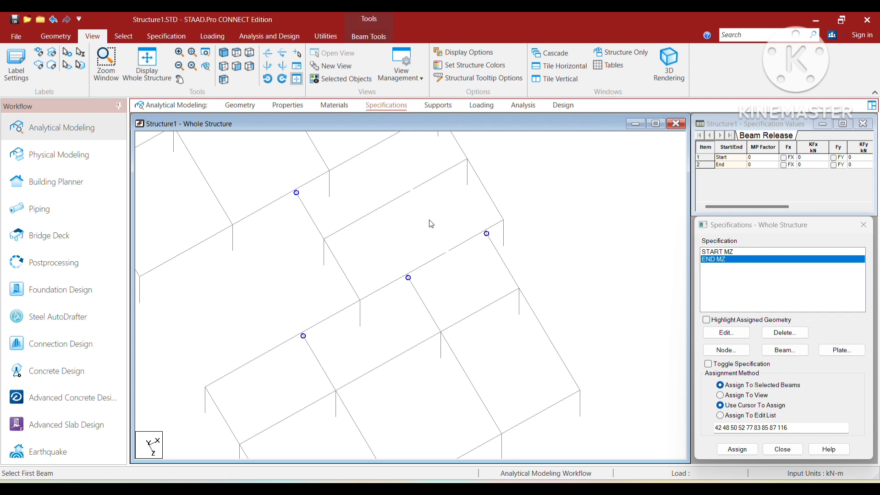
click(719, 252)
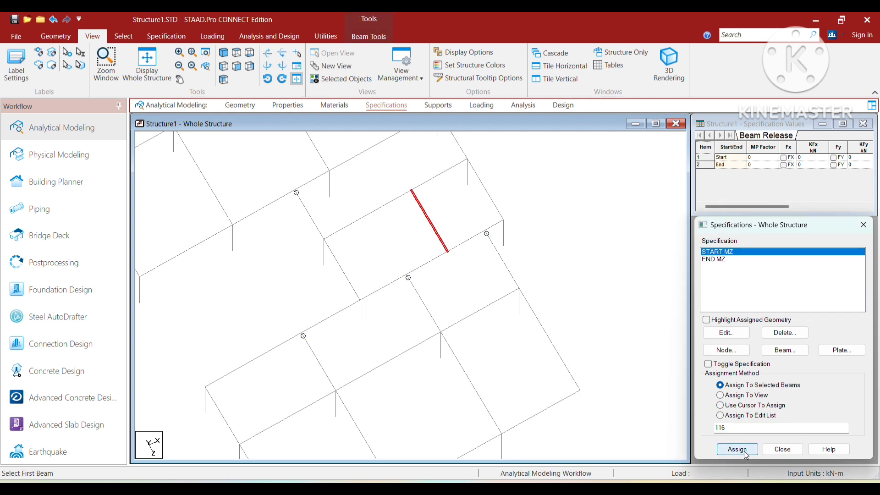
click(737, 449)
click(791, 376)
click(723, 259)
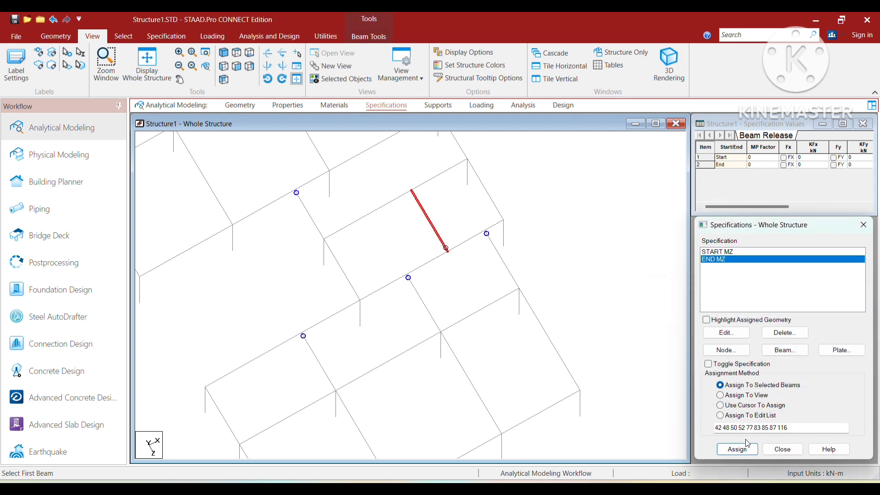
click(737, 449)
click(791, 375)
click(603, 292)
Step: Review the release markers on the upper level's cross beams and the added secondary beam
scroll(595, 296, down, 4)
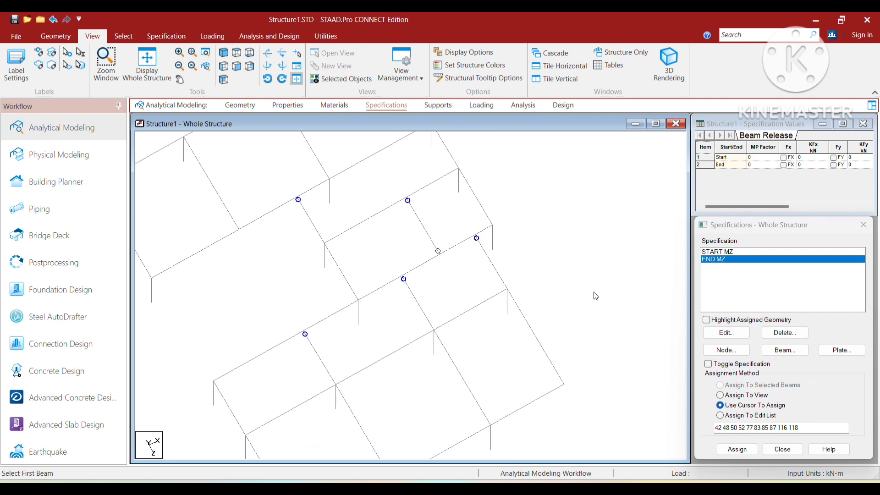
middle_drag(568, 275, 568, 228)
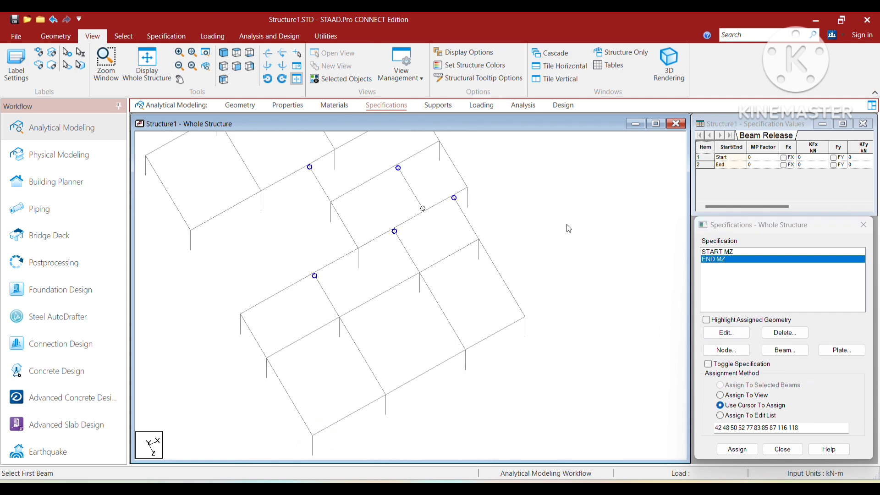
middle_drag(471, 322, 489, 289)
scroll(351, 312, up, 2)
middle_drag(411, 299, 428, 371)
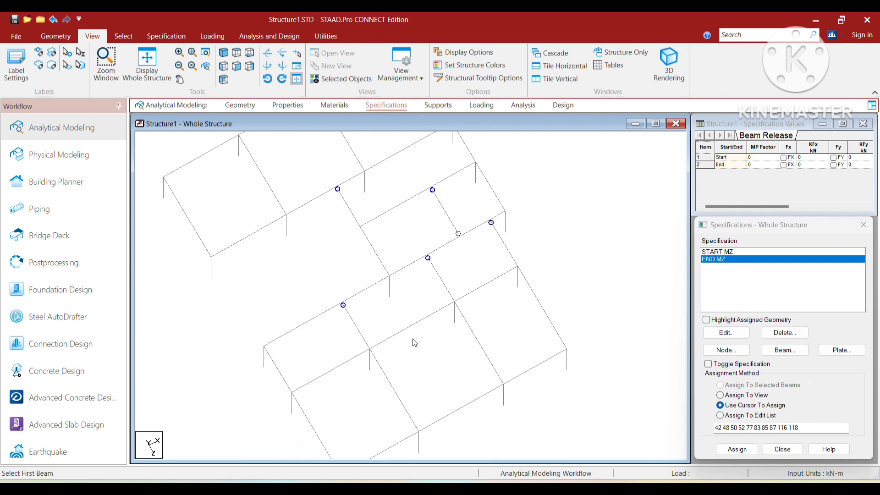
Step: Display the whole structure again in isometric view, showing both levels with their assigned releases
scroll(412, 338, down, 3)
middle_drag(404, 302, 418, 323)
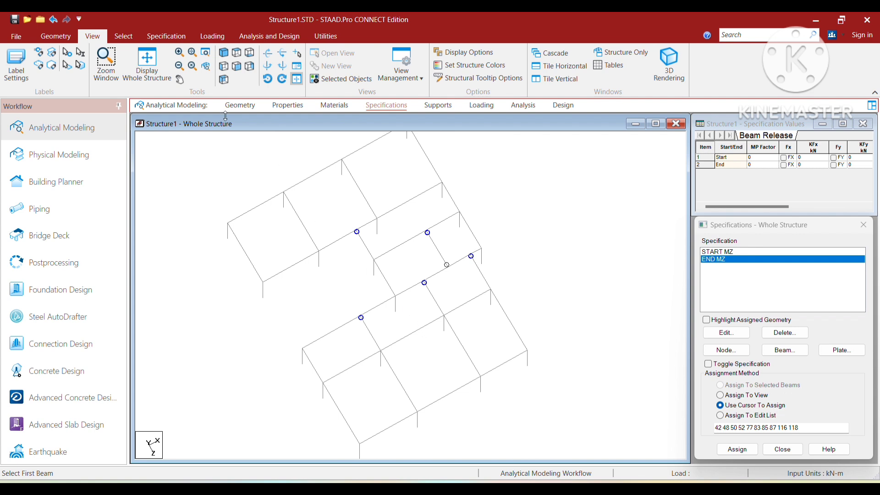
click(147, 62)
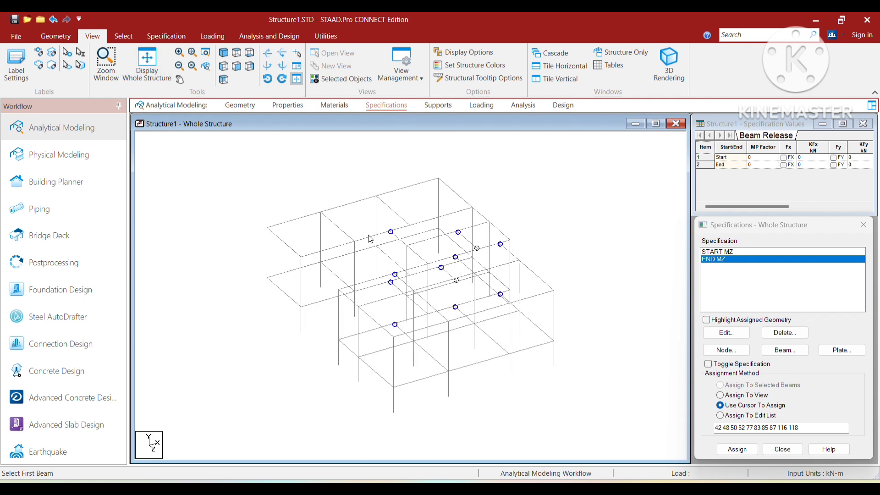
click(224, 52)
click(240, 105)
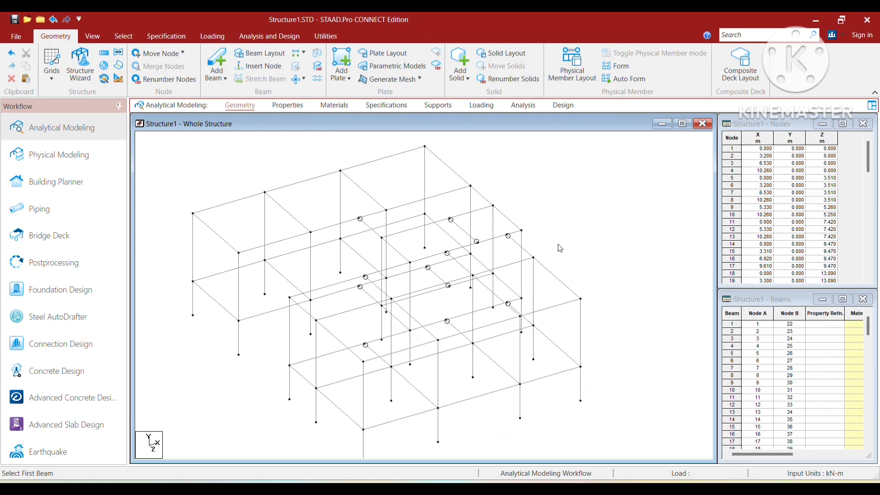
scroll(558, 244, down, 4)
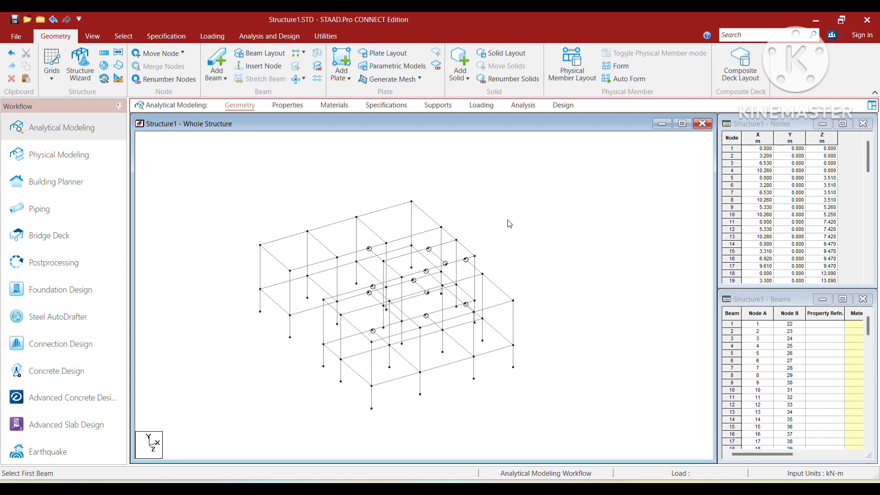
Step: Create a fixed support definition
click(439, 106)
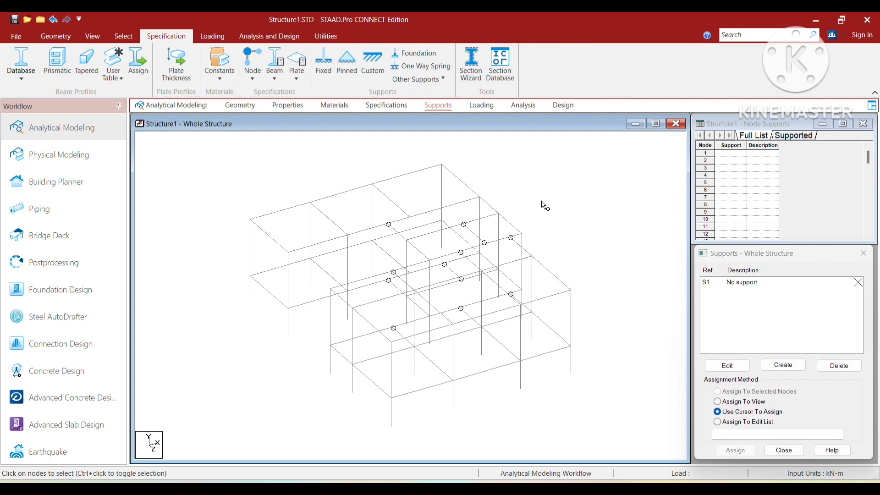
click(785, 369)
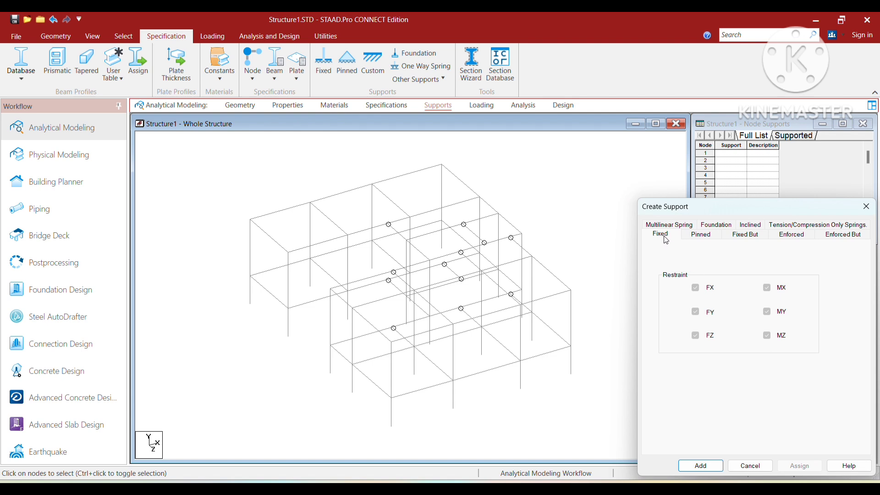
click(712, 466)
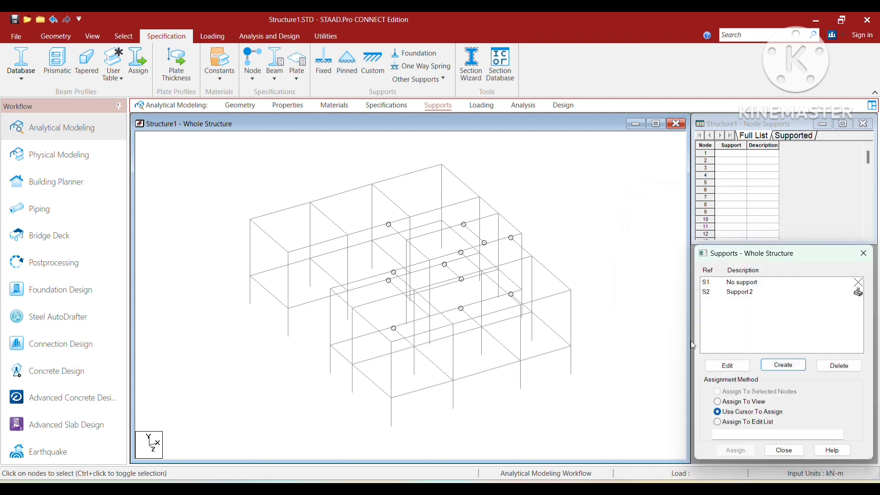
Step: Assign the fixed support to all column base nodes, selecting them together in the front elevation
click(743, 297)
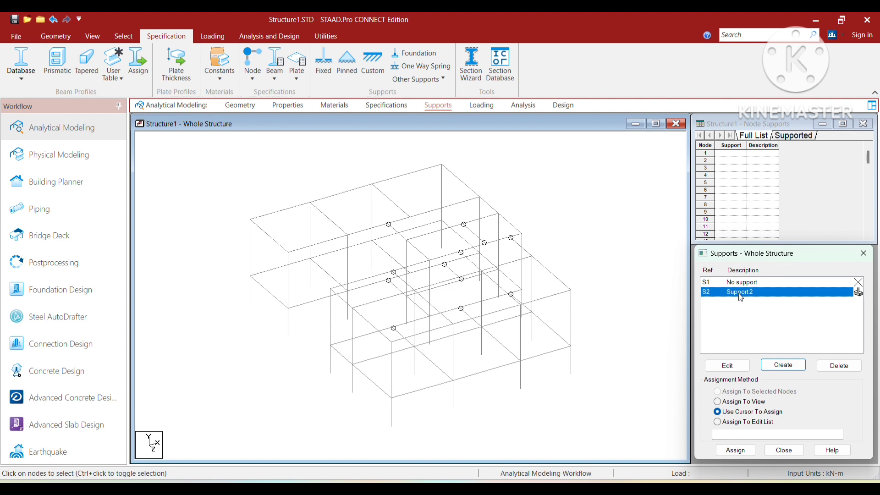
click(92, 37)
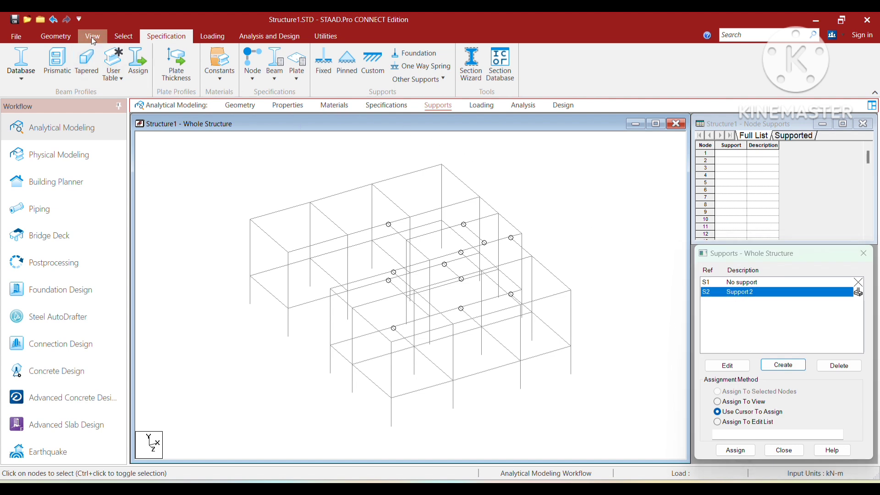
click(94, 41)
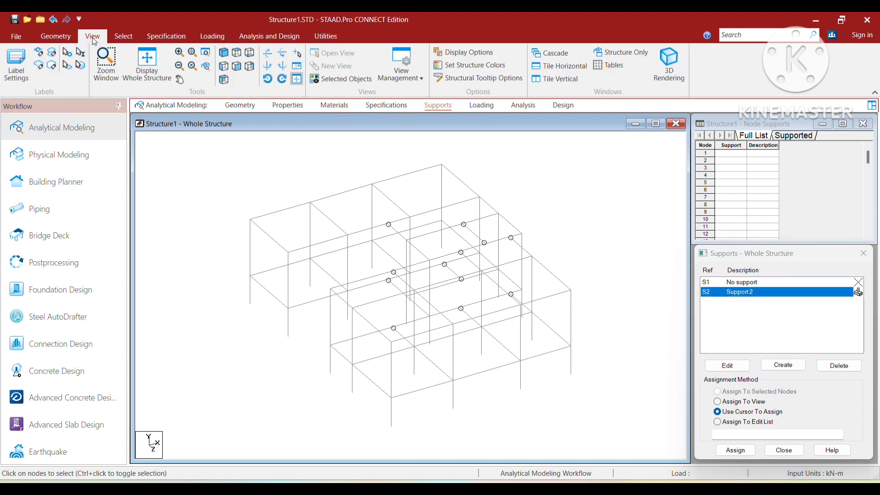
click(236, 66)
scroll(408, 253, down, 4)
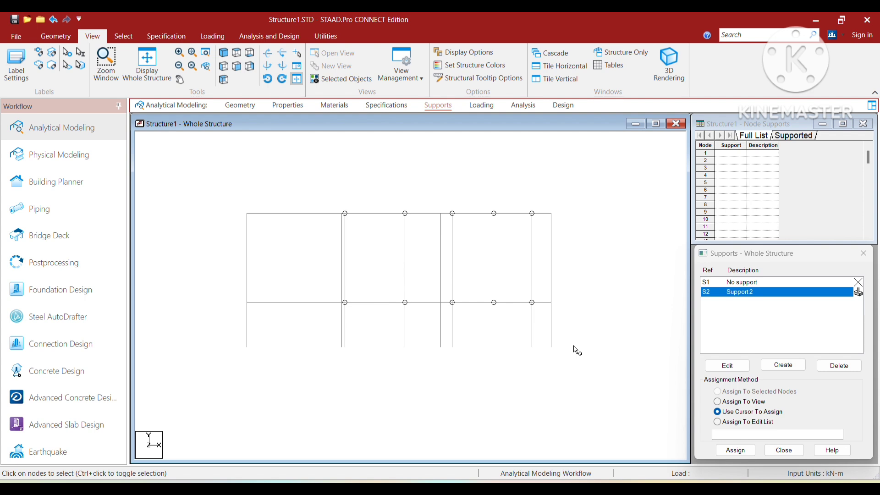
drag(567, 332, 239, 363)
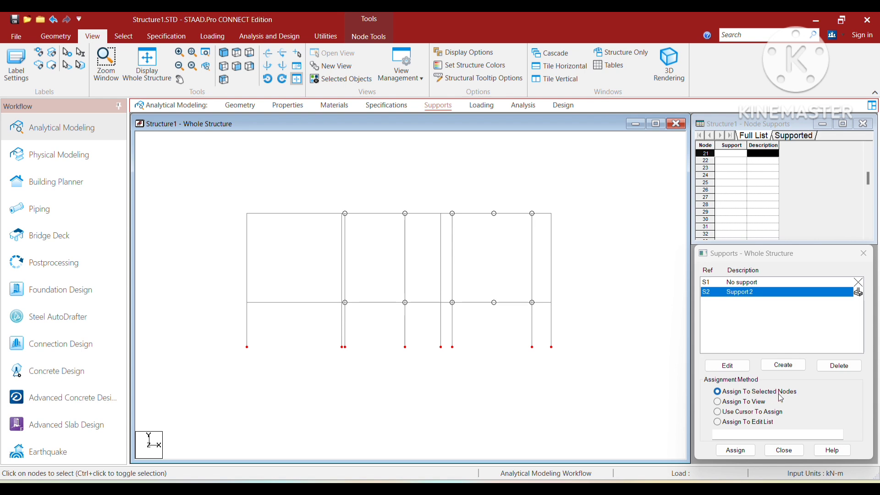
click(741, 451)
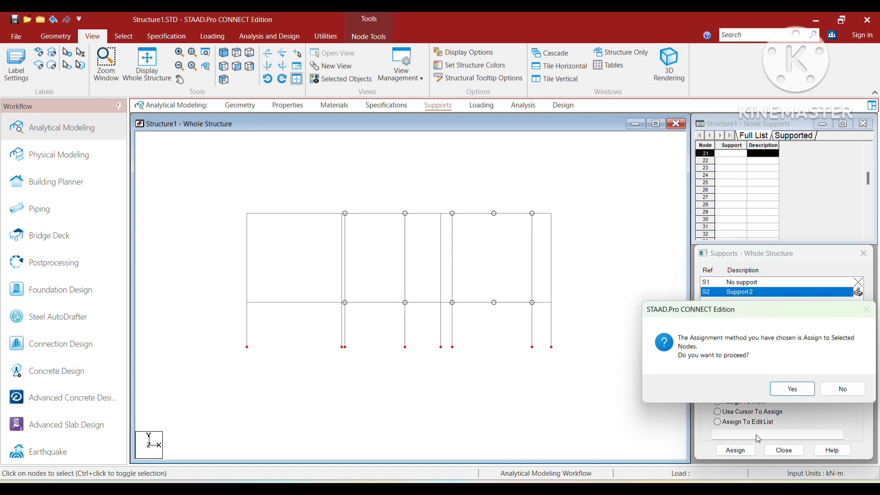
click(793, 393)
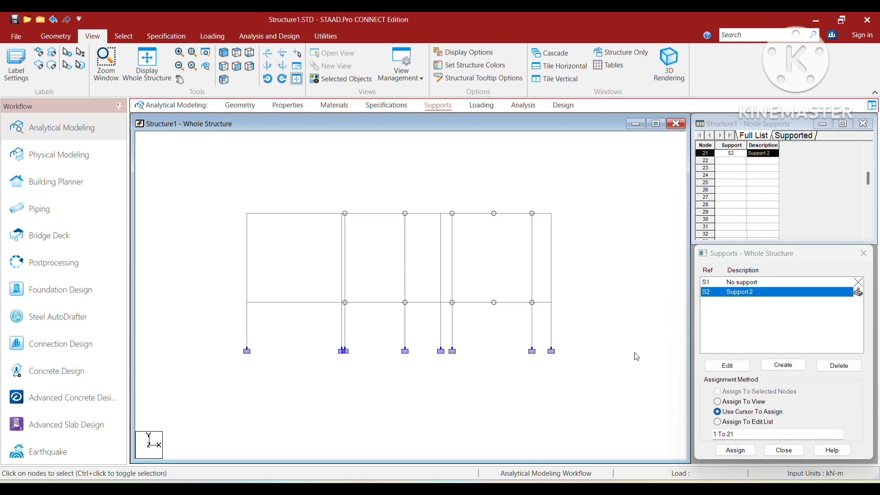
Step: Inspect the column base supports and the beam release markers across the frame in isometric and steeply tilted views
scroll(604, 329, down, 1)
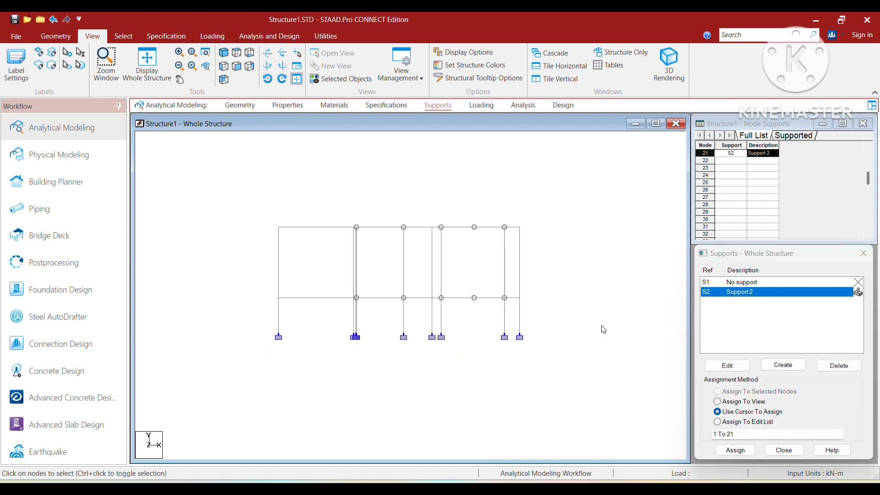
click(226, 52)
scroll(476, 268, up, 9)
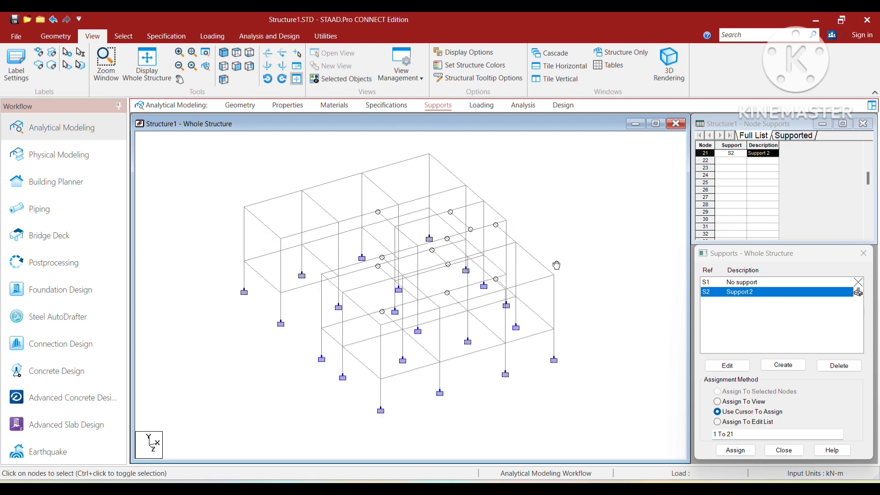
drag(556, 266, 552, 278)
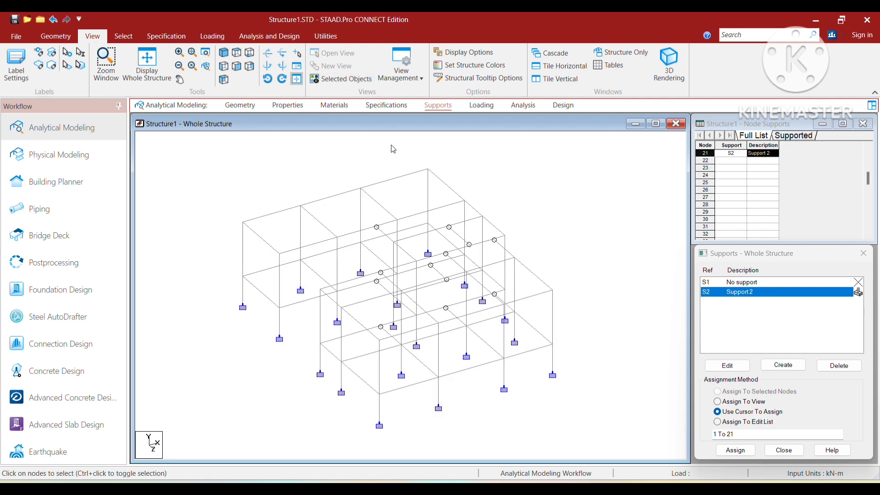
click(268, 55)
click(268, 55)
click(268, 55)
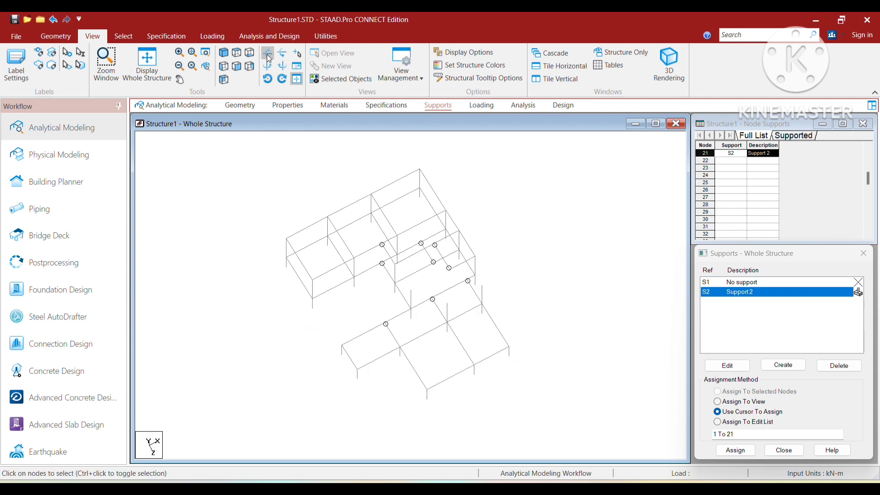
click(269, 56)
click(269, 56)
click(269, 56)
click(269, 56)
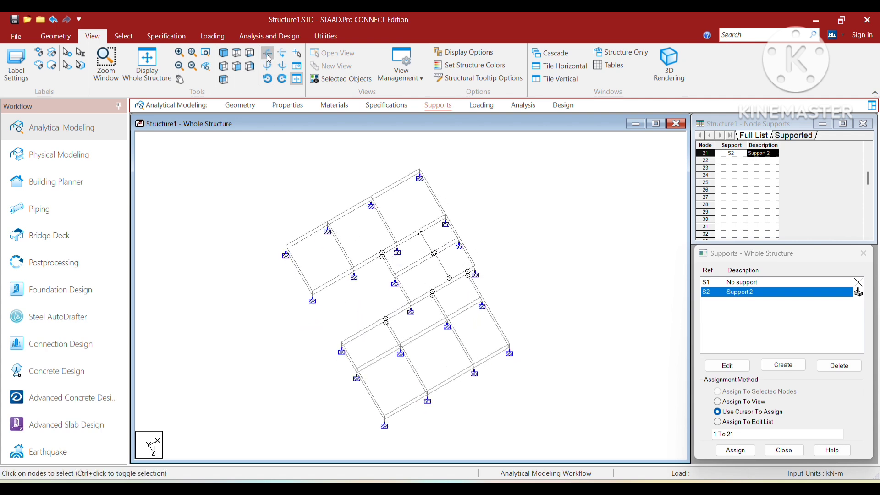
scroll(377, 304, up, 5)
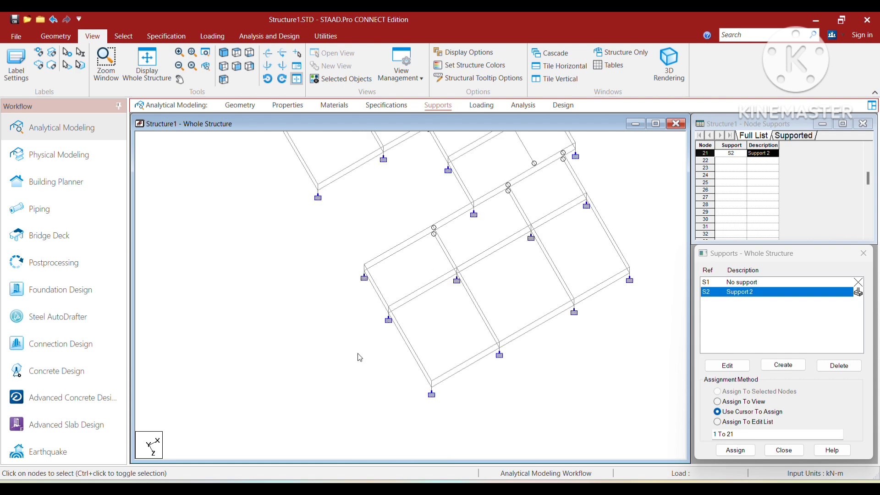
scroll(358, 364, up, 1)
middle_drag(437, 377, 404, 311)
middle_drag(456, 325, 477, 370)
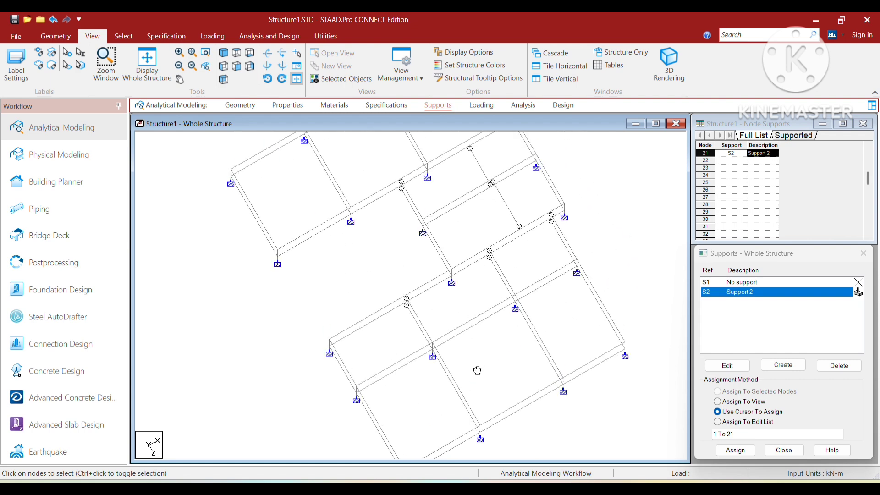
mouse_move(455, 299)
middle_down()
mouse_move(459, 357)
mouse_move(448, 336)
middle_up()
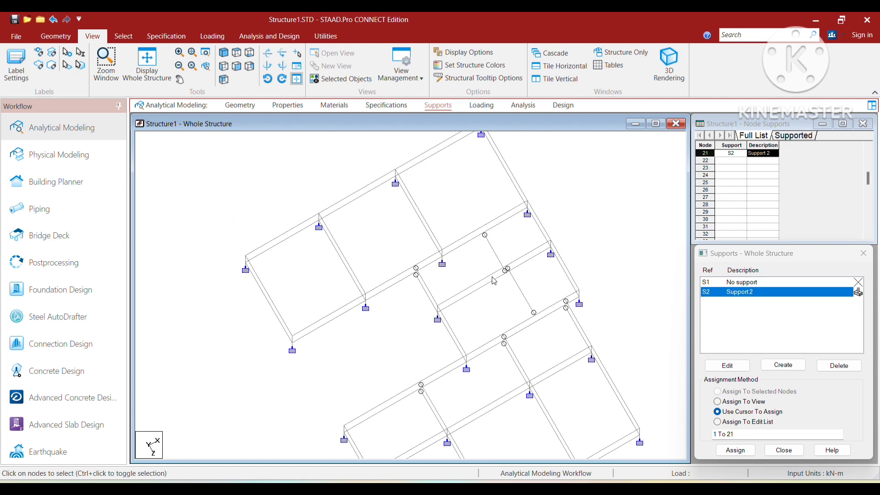
scroll(478, 285, up, 2)
middle_drag(414, 243, 422, 266)
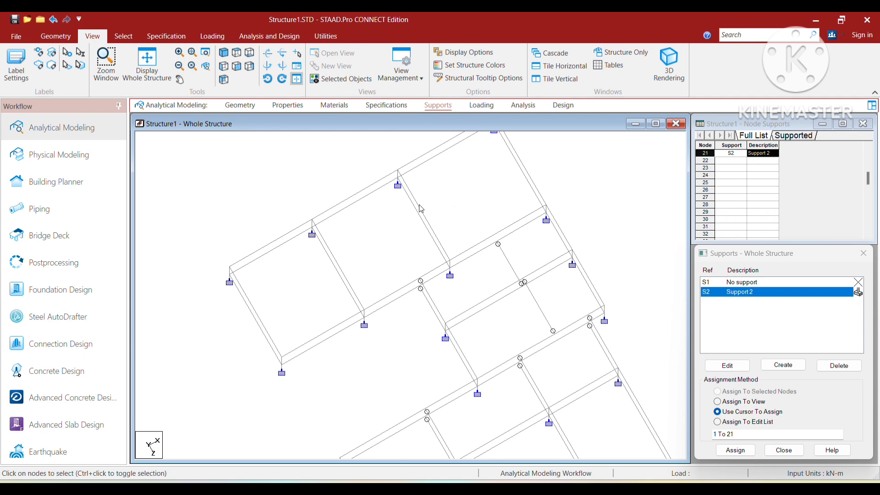
scroll(412, 228, down, 5)
middle_drag(529, 334, 489, 263)
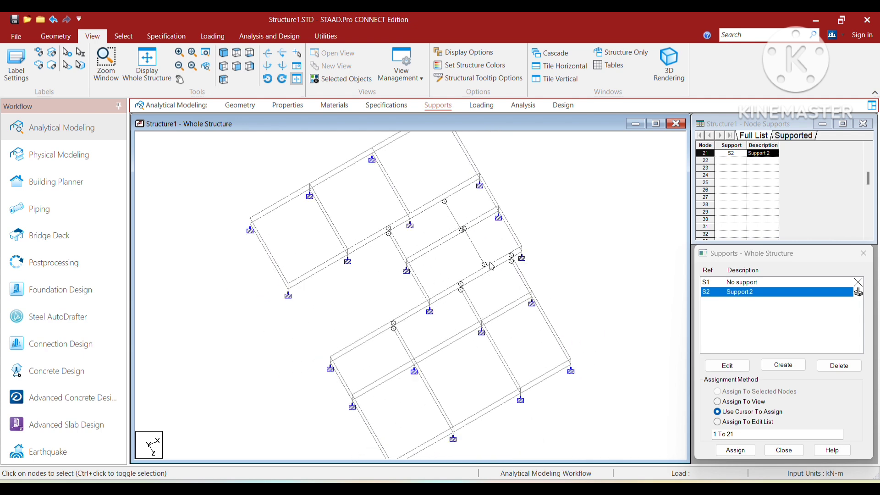
click(225, 55)
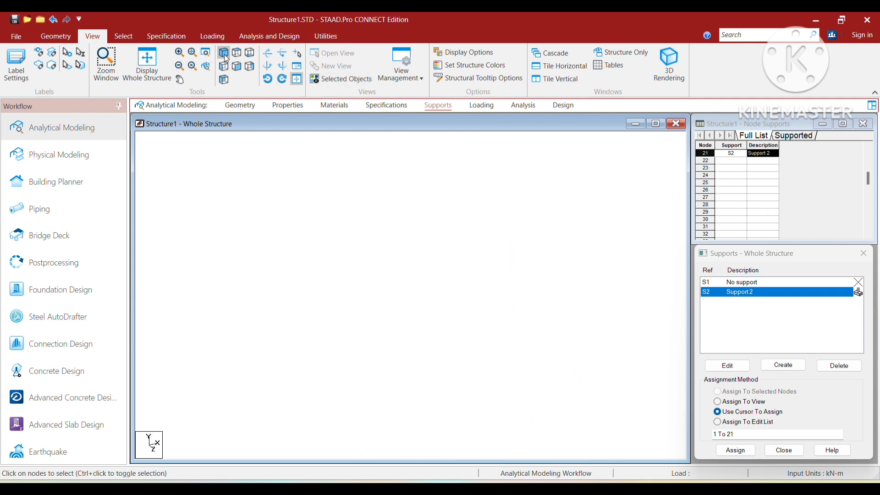
Step: Copy the upper storey's beams and columns in the front elevation and paste them moved 3 m in Y
click(240, 107)
scroll(430, 286, up, 1)
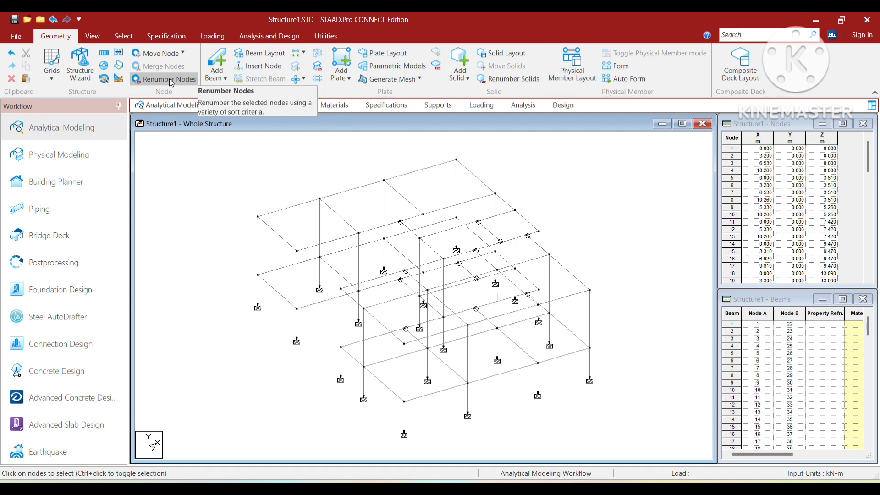
click(95, 37)
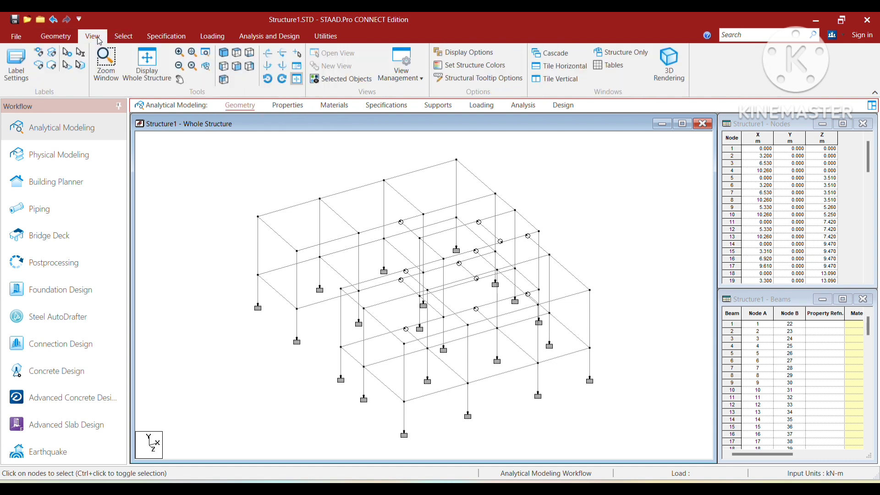
click(236, 65)
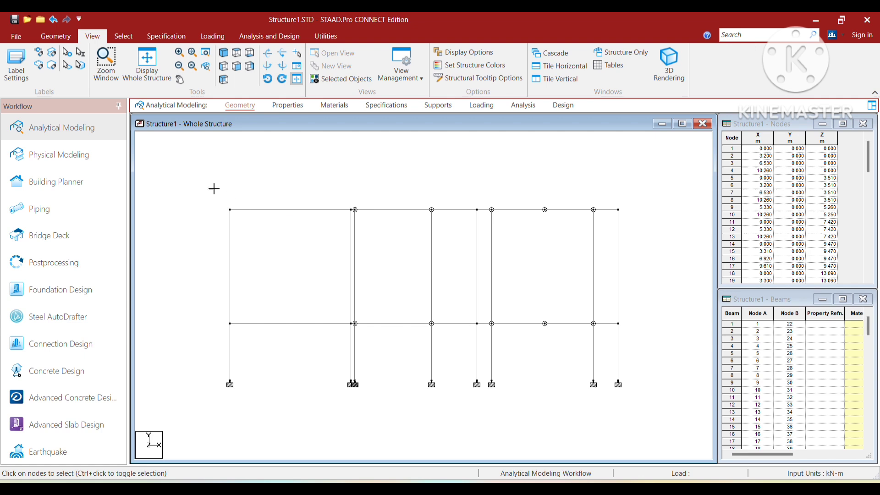
drag(211, 174, 660, 313)
right_click(373, 234)
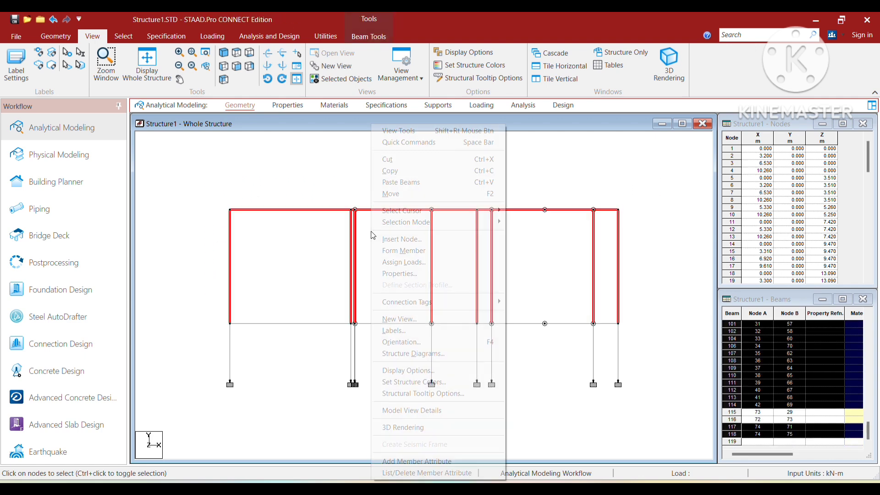
click(404, 182)
right_click(382, 173)
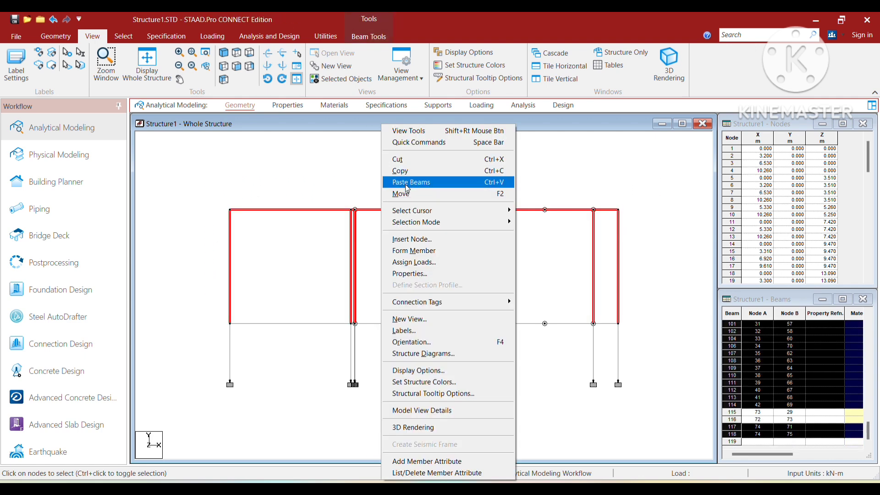
click(406, 183)
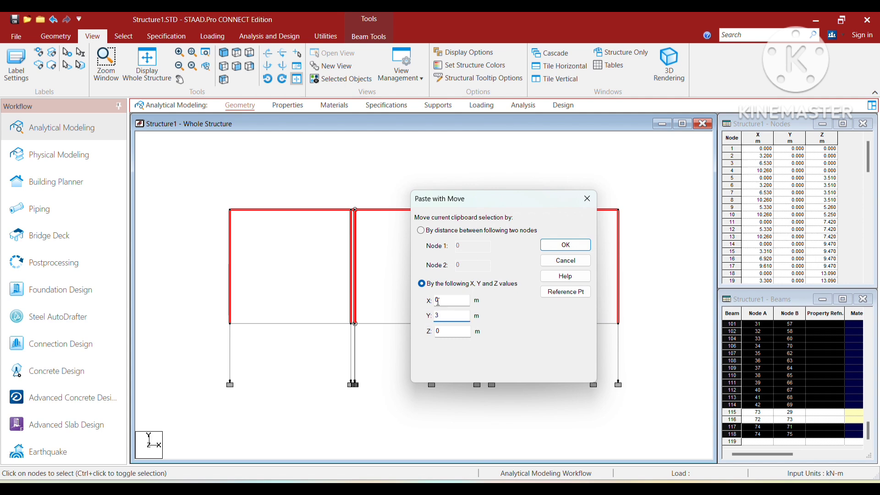
click(549, 251)
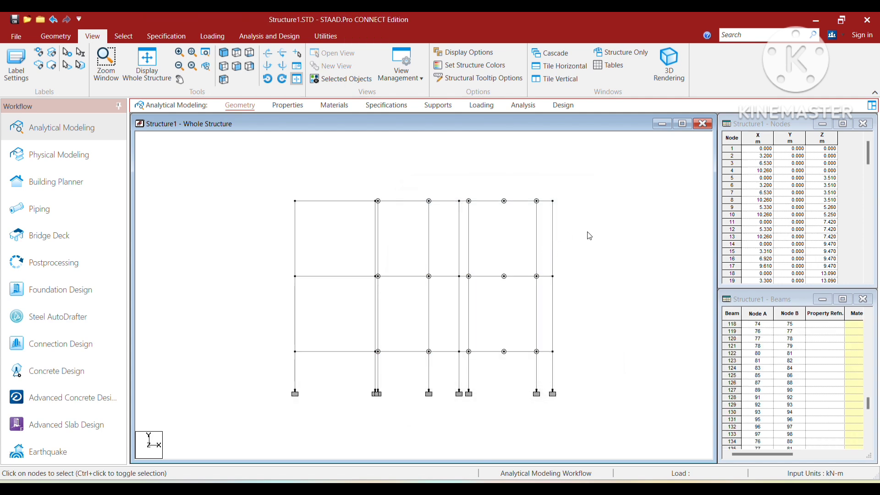
Step: Copy the top storey's beams and columns in the front elevation and paste them moved 3 m in Y
middle_drag(598, 246, 584, 254)
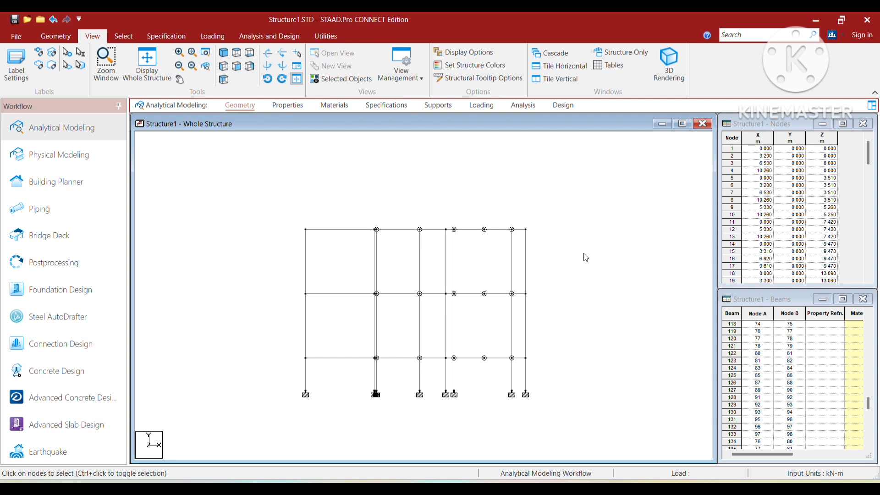
drag(275, 205, 576, 282)
right_click(448, 196)
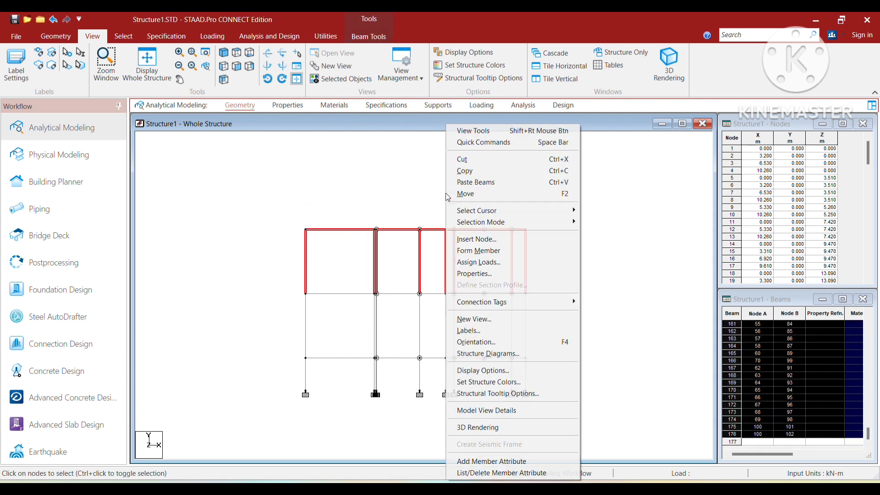
click(454, 171)
right_click(411, 183)
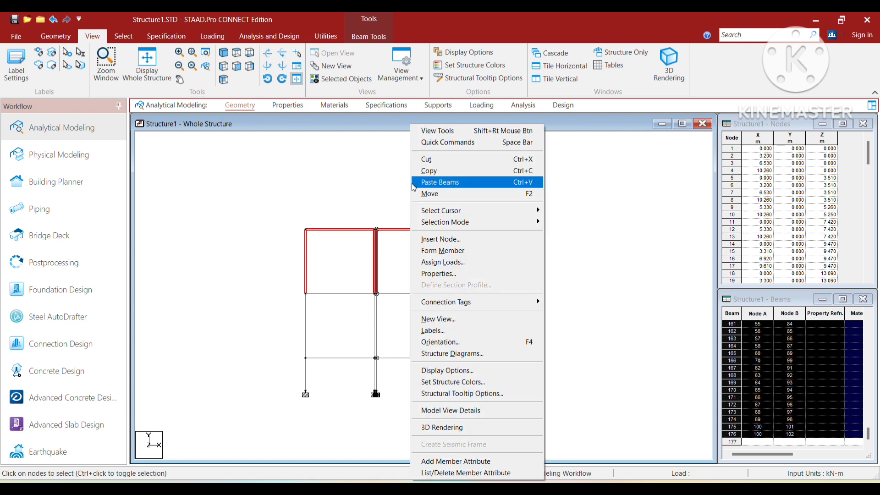
click(427, 183)
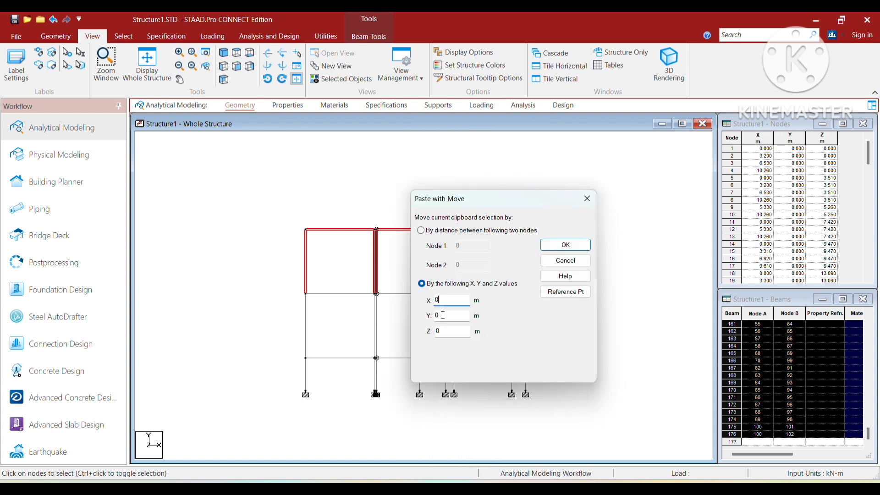
drag(443, 315, 406, 315)
text(3)
click(557, 247)
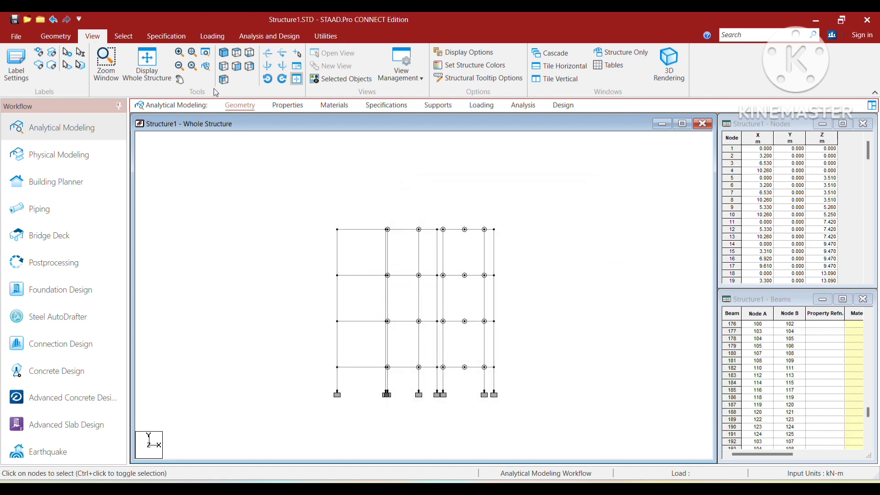
Step: Inspect the beam releases and columns on every storey in isometric and steeply tilted close-up views, and return to the front elevation
click(223, 52)
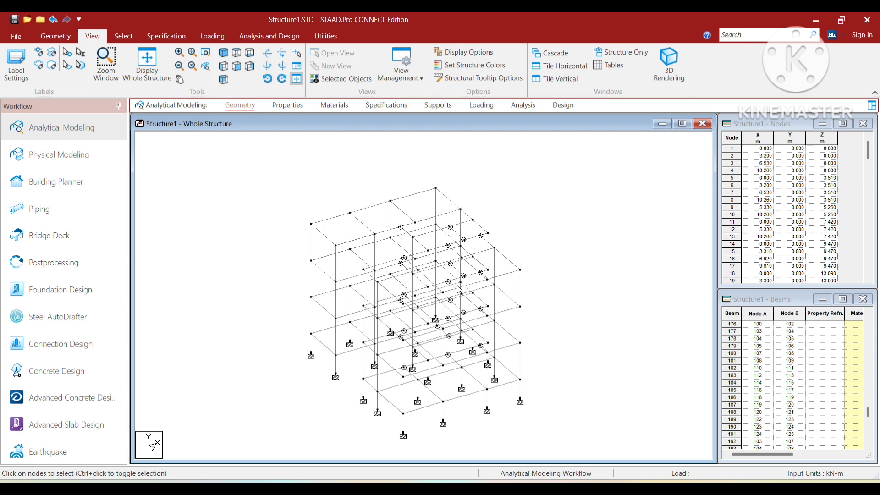
click(268, 56)
click(268, 56)
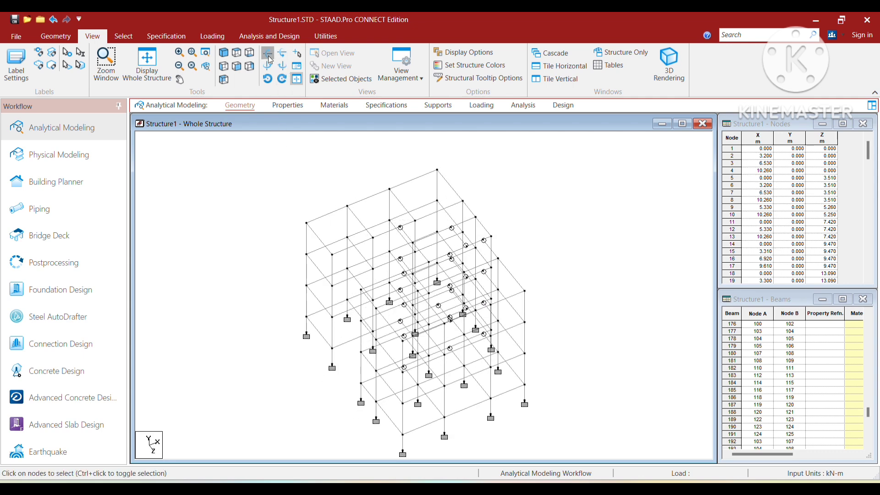
click(268, 56)
click(269, 56)
click(268, 56)
click(268, 57)
click(269, 57)
click(269, 56)
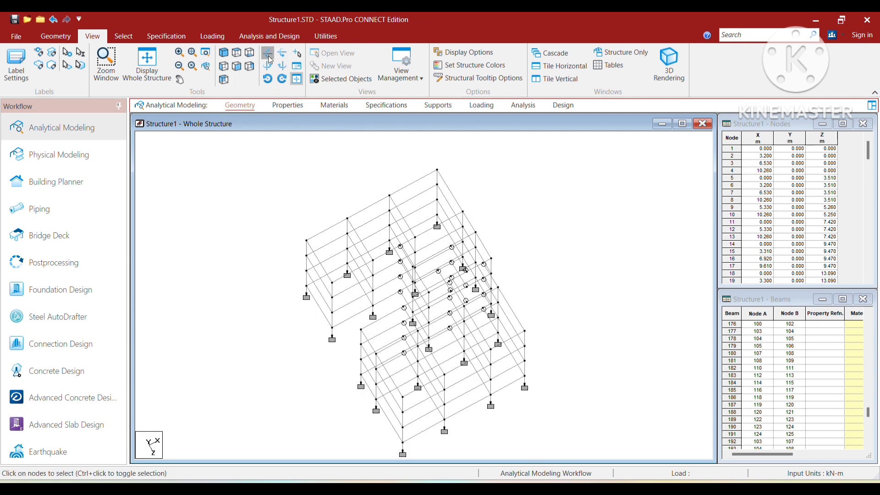
click(270, 57)
click(269, 57)
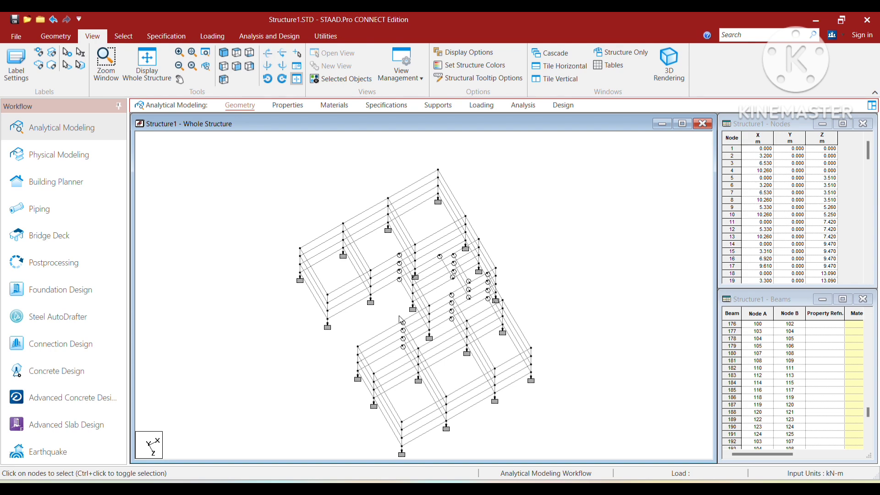
scroll(399, 321, up, 6)
middle_drag(400, 320, 482, 359)
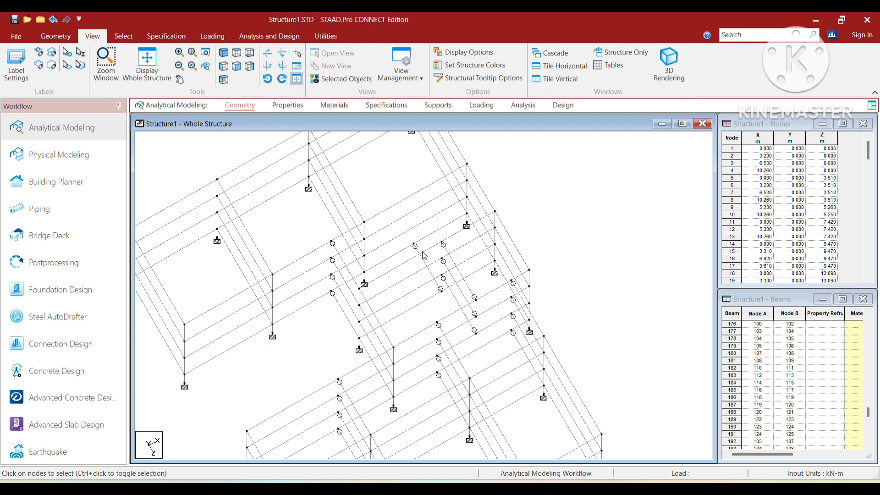
scroll(452, 282, down, 6)
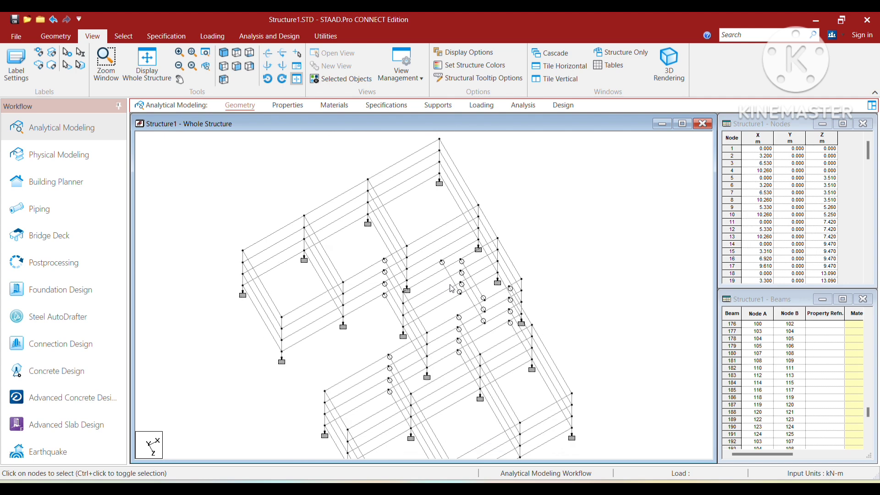
scroll(450, 286, down, 3)
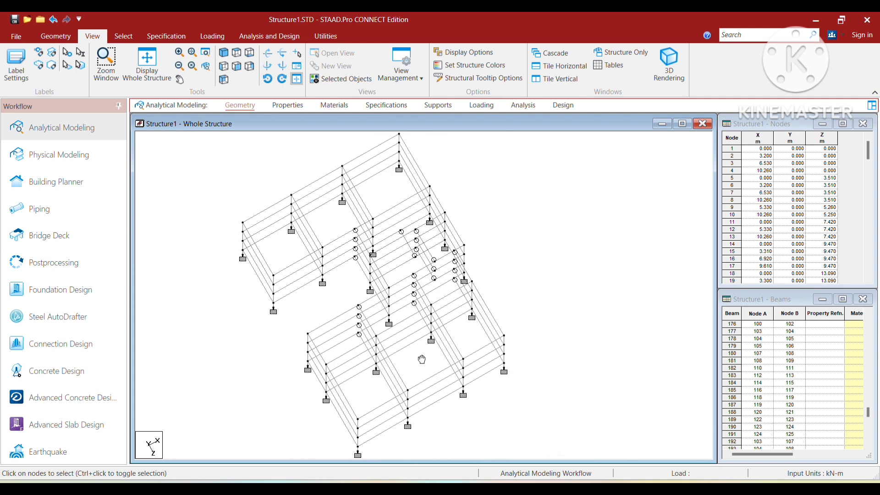
middle_drag(422, 359, 412, 343)
scroll(411, 343, up, 2)
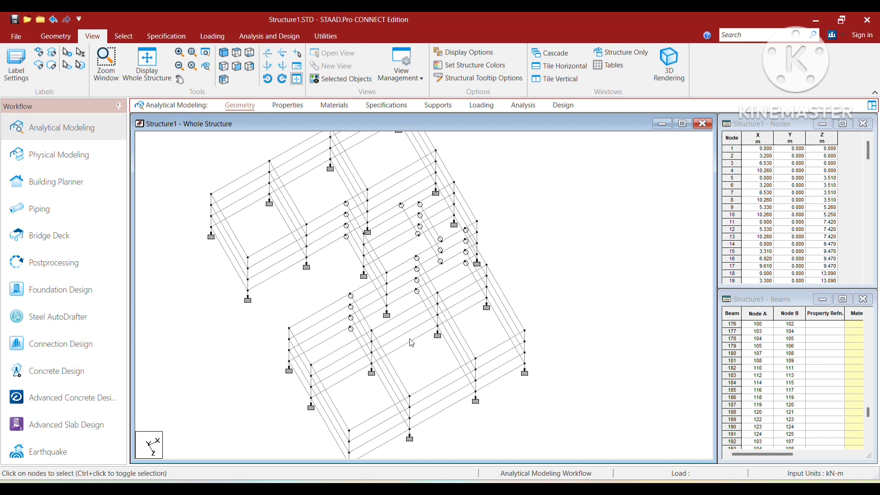
scroll(411, 343, up, 2)
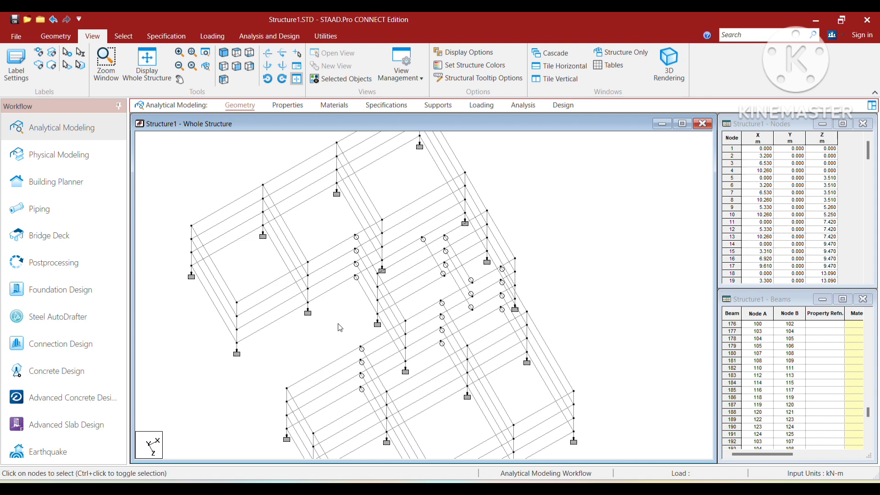
middle_drag(341, 327, 315, 301)
scroll(314, 301, down, 4)
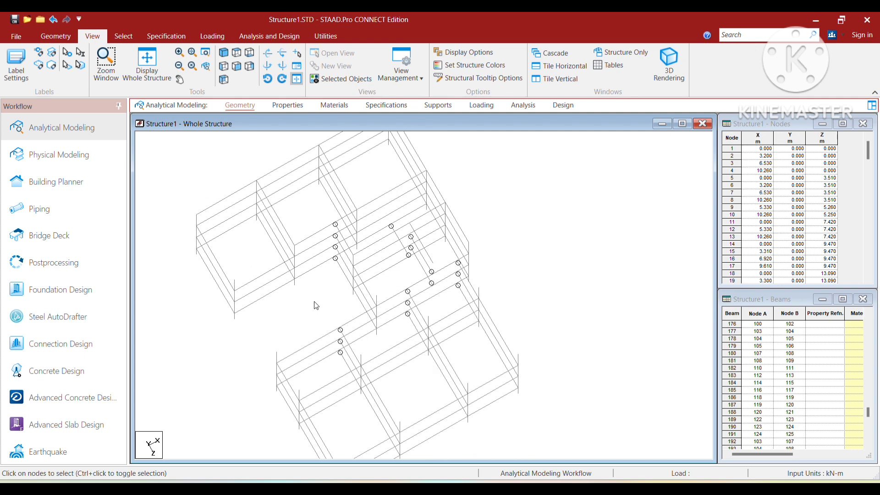
mouse_move(383, 340)
middle_down()
mouse_move(389, 349)
mouse_move(383, 341)
middle_up()
middle_drag(396, 370, 372, 320)
click(236, 67)
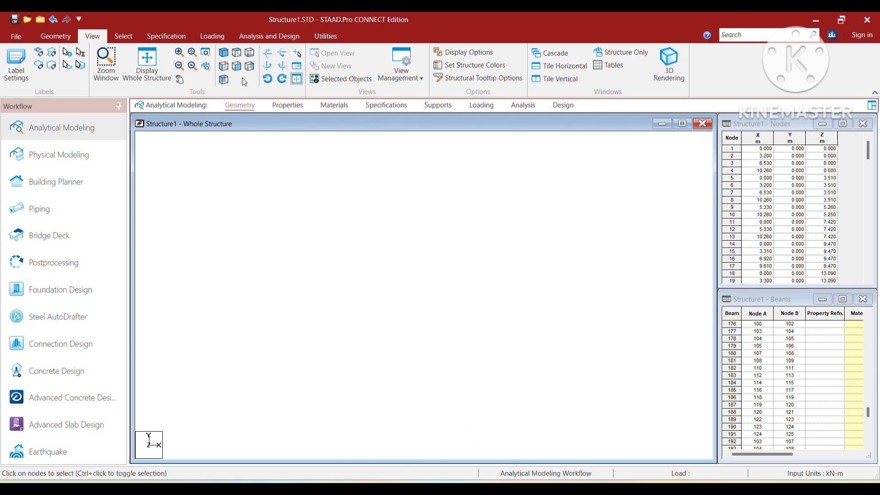
scroll(434, 272, down, 3)
scroll(434, 272, down, 3)
middle_drag(394, 248, 449, 306)
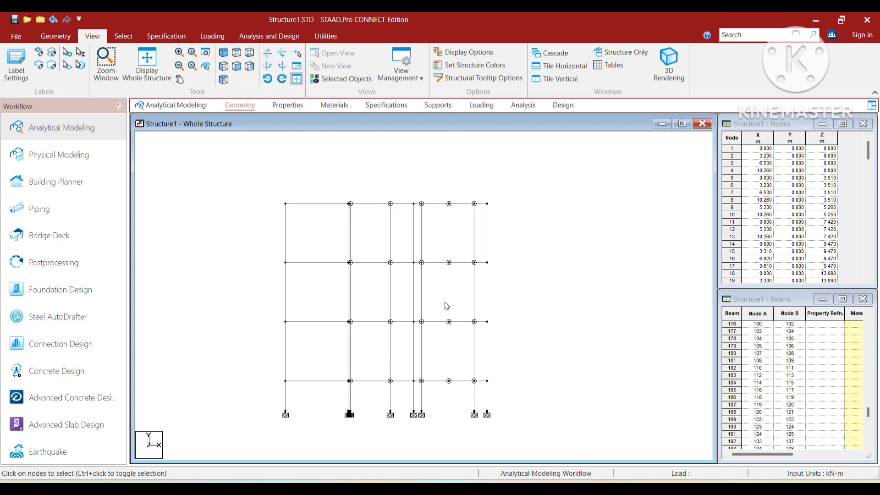